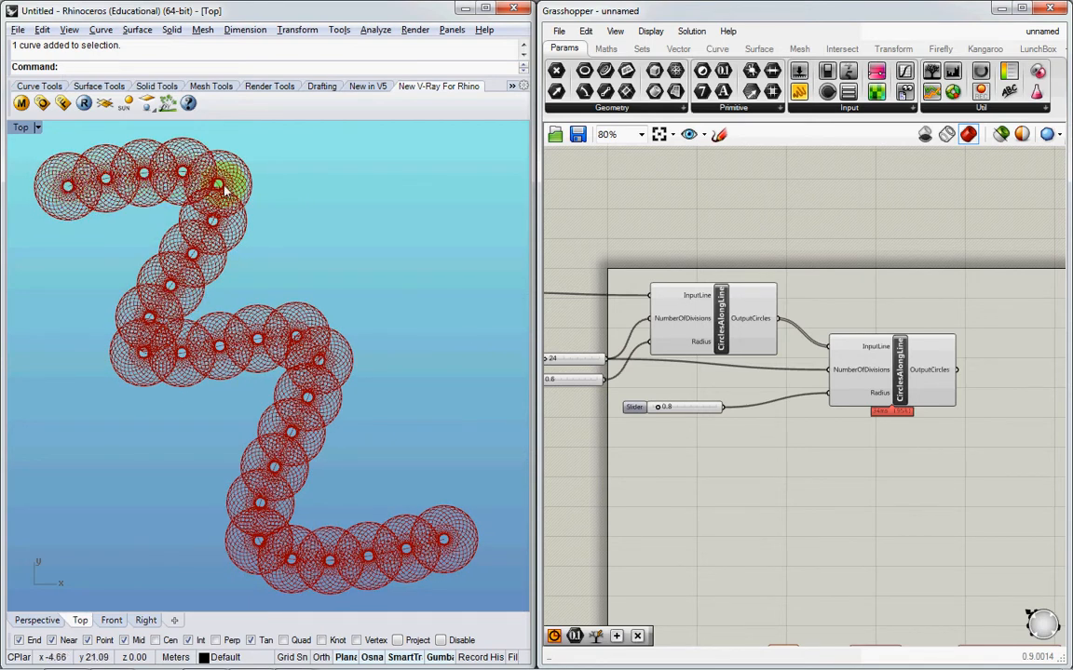
Disable the two CirclesAlongLine clusters together with their three number sliders
{"action": "mouse_move", "coordinate": [323, 384]}
{"action": "right_mouse_down"}
{"action": "mouse_move", "coordinate": [318, 372]}
{"action": "mouse_move", "coordinate": [333, 380]}
{"action": "right_mouse_up"}
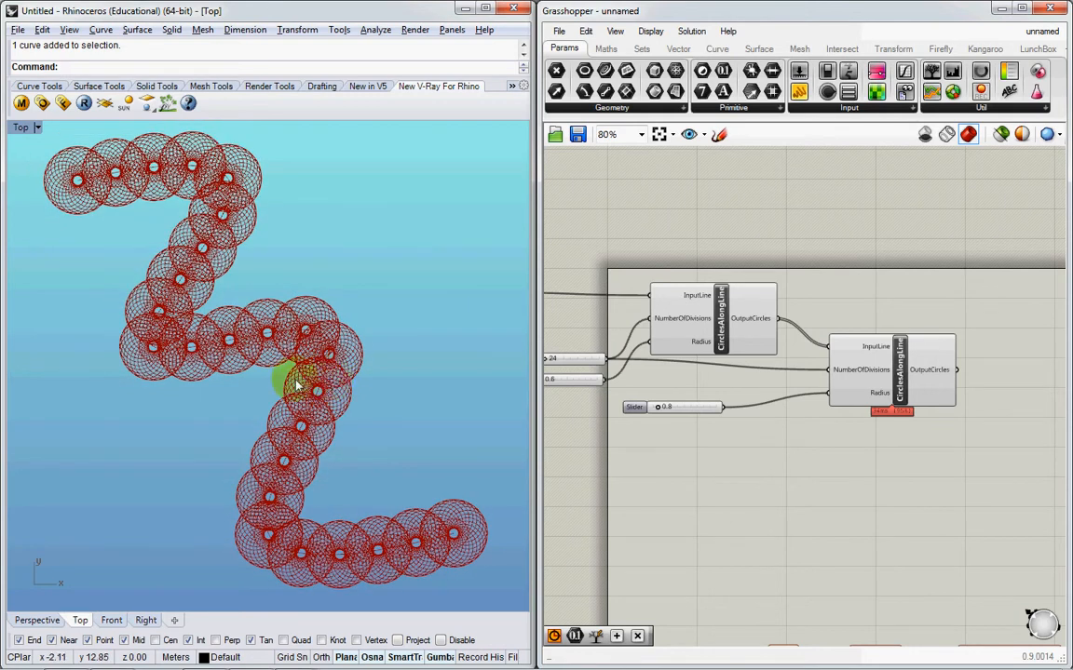
{"action": "right_click_drag", "start_coordinate": [785, 391], "coordinate": [872, 375]}
{"action": "right_click_drag", "start_coordinate": [381, 321], "coordinate": [371, 318]}
{"action": "right_click_drag", "start_coordinate": [931, 396], "coordinate": [931, 397]}
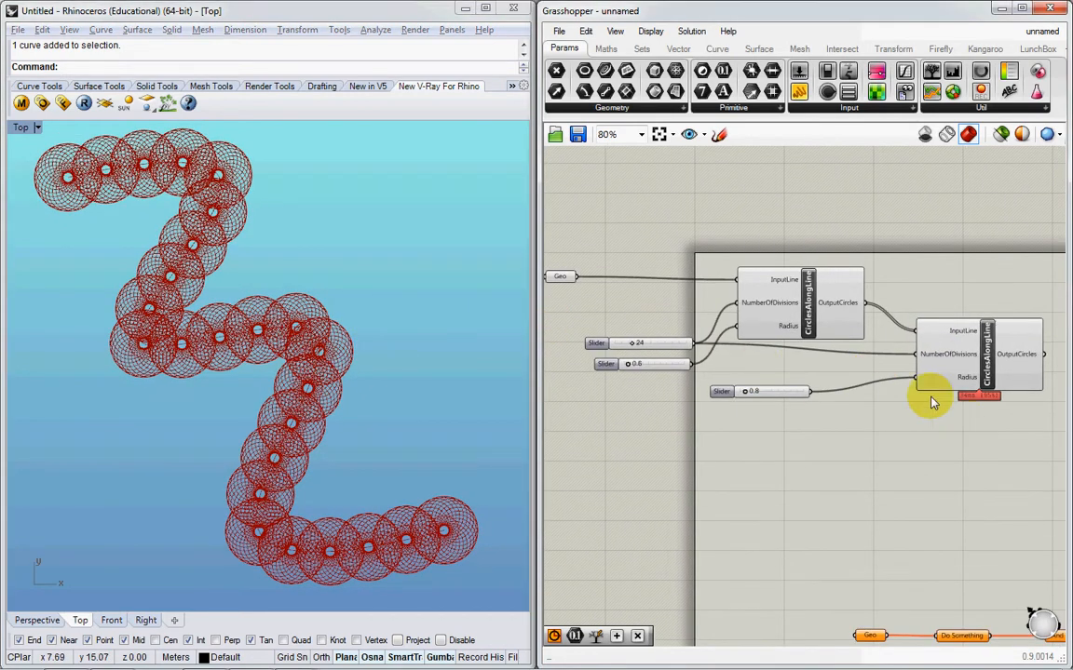
{"action": "left_click_drag", "start_coordinate": [931, 403], "coordinate": [679, 311]}
{"action": "middle_click", "coordinate": [740, 326]}
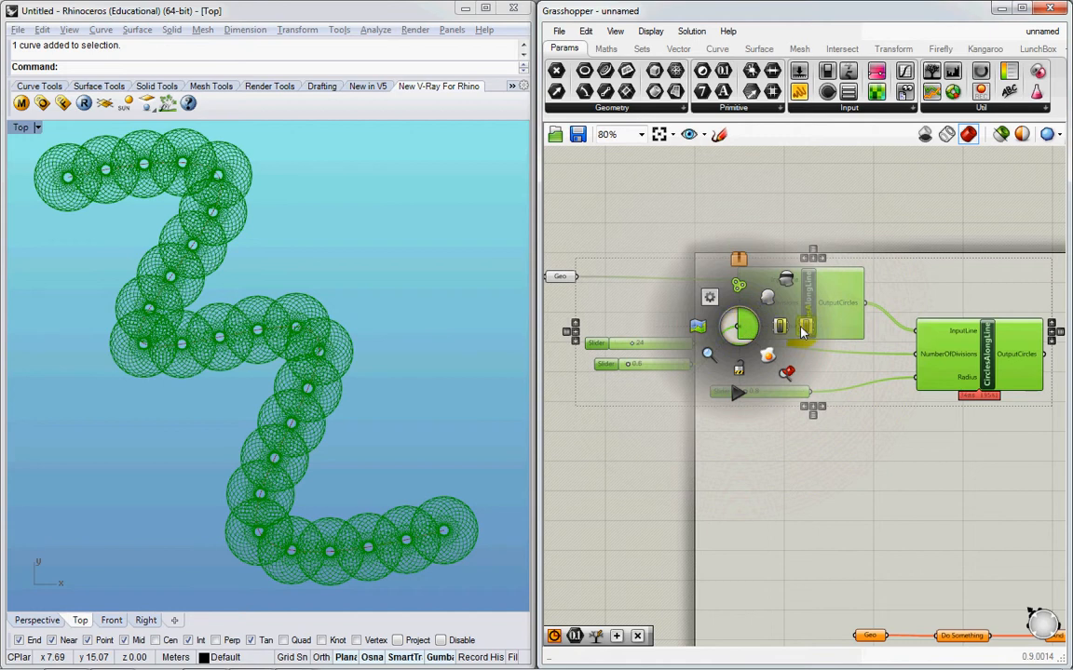
{"action": "left_click", "coordinate": [801, 328]}
Copy the Geo parameter to an empty spot below the original and assign the winding curve to the copy
{"action": "left_click_drag", "start_coordinate": [419, 290], "coordinate": [256, 366]}
{"action": "right_click_drag", "start_coordinate": [618, 303], "coordinate": [790, 231]}
{"action": "left_click", "coordinate": [692, 229]}
{"action": "left_click_drag", "start_coordinate": [731, 206], "coordinate": [722, 406]}
{"action": "right_click", "coordinate": [722, 406]}
{"action": "left_click", "coordinate": [777, 551]}
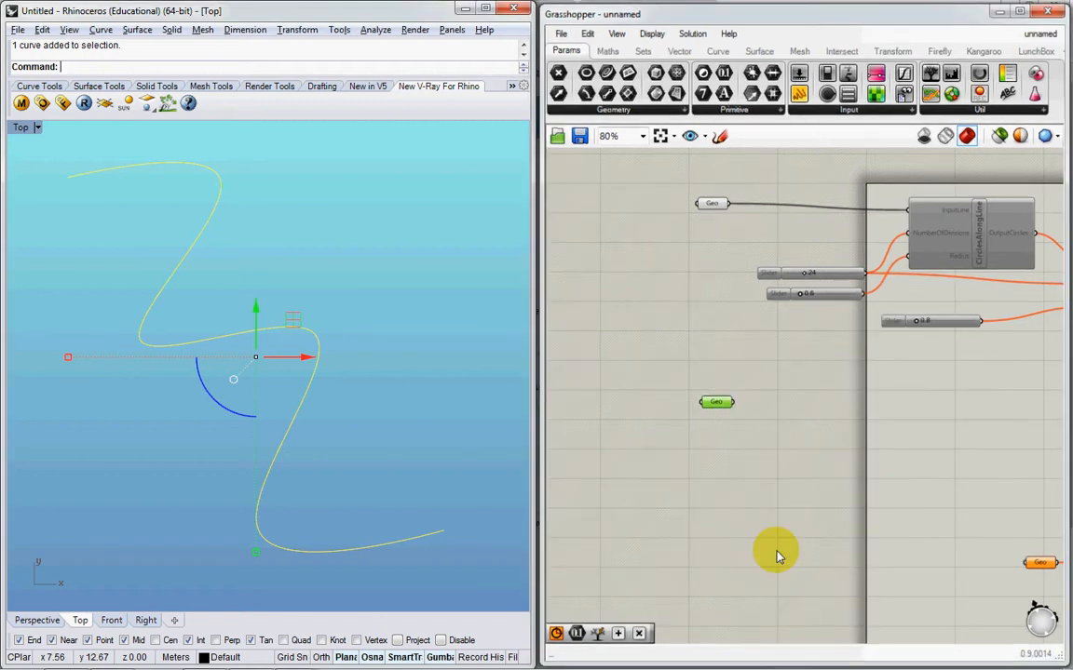
Delete the leftover example chain of Geo, Do Something and end components from the canvas
{"action": "right_click_drag", "start_coordinate": [860, 497], "coordinate": [721, 451]}
{"action": "scroll", "coordinate": [721, 451], "scroll_direction": "down", "scroll_amount": 5}
{"action": "left_click_drag", "start_coordinate": [1024, 453], "coordinate": [692, 533]}
{"action": "key", "text": "Delete"}
In Rhino, sketch two diverging polyline branches from the curve's start point, the upper one about 1.6 m long
{"action": "right_click_drag", "start_coordinate": [693, 370], "coordinate": [740, 411]}
{"action": "left_click", "coordinate": [340, 378]}
{"action": "right_click_drag", "start_coordinate": [340, 378], "coordinate": [335, 377]}
{"action": "right_click_drag", "start_coordinate": [81, 177], "coordinate": [109, 235]}
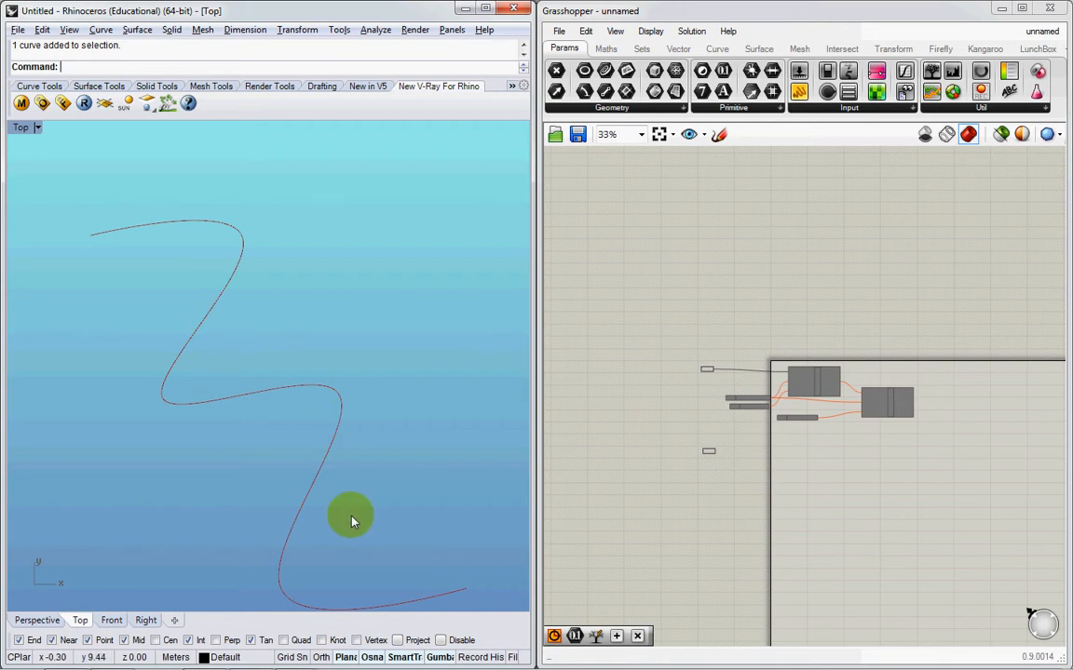
{"action": "right_click_drag", "start_coordinate": [352, 516], "coordinate": [342, 474]}
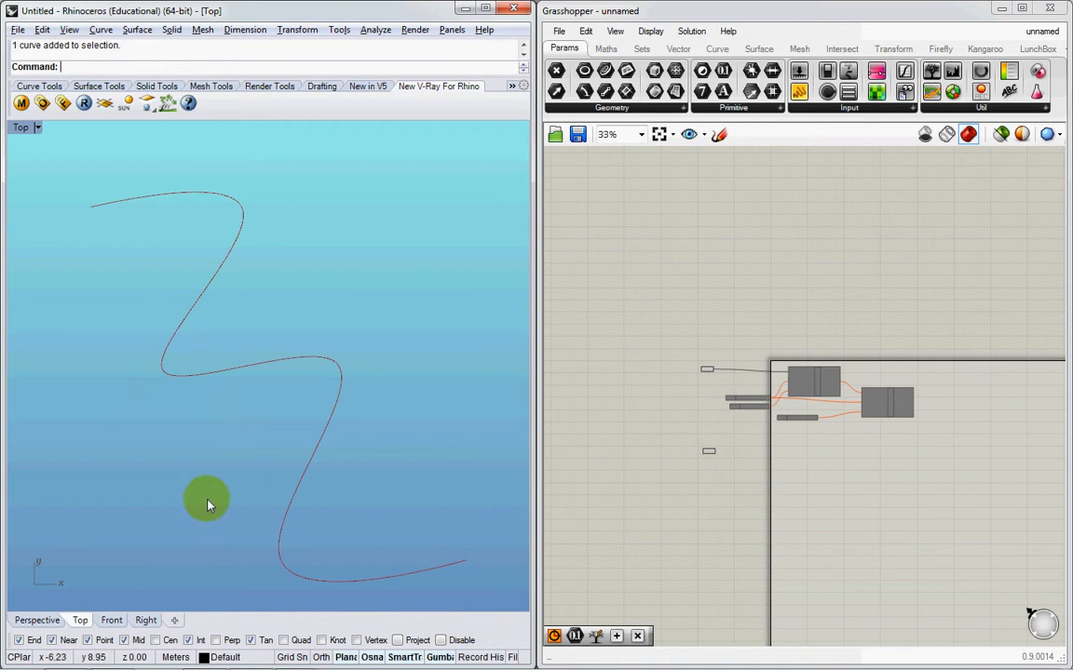
{"action": "key", "text": "Return"}
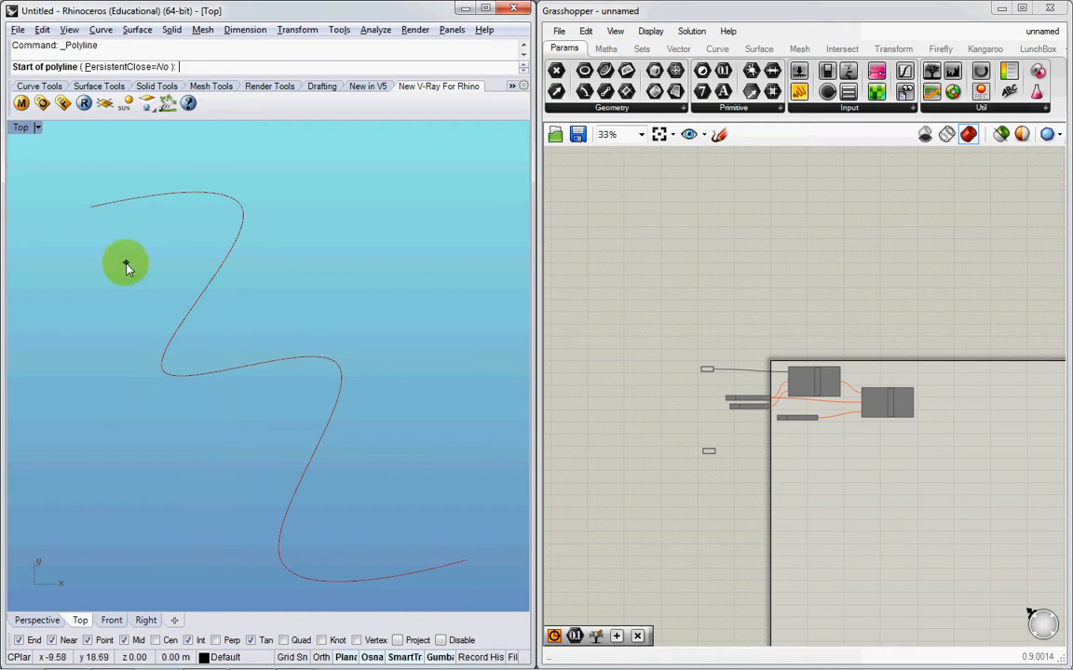
{"action": "left_click", "coordinate": [91, 207]}
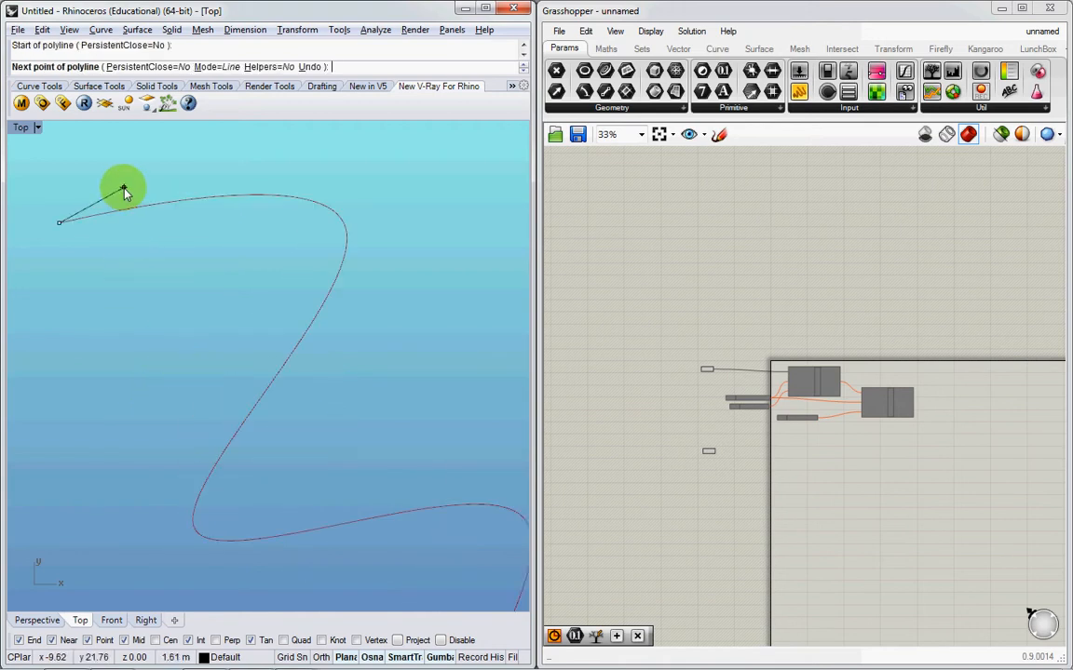
{"action": "left_click", "coordinate": [61, 222]}
{"action": "left_click", "coordinate": [126, 227]}
{"action": "key", "text": "Return"}
Sketch a second pair of diverging branches further along the curve, the lower one about 0.9 m long
{"action": "key", "text": "Return"}
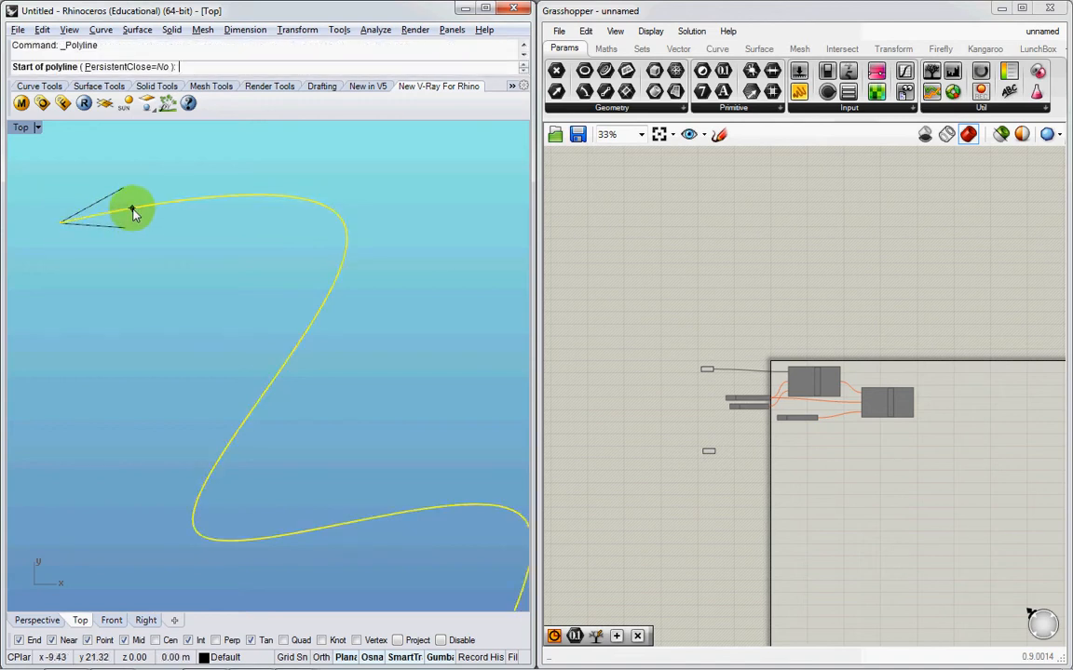
{"action": "left_click", "coordinate": [135, 207]}
{"action": "left_click", "coordinate": [187, 184]}
{"action": "key", "text": "Return"}
{"action": "key", "text": "Return"}
{"action": "left_click", "coordinate": [135, 207]}
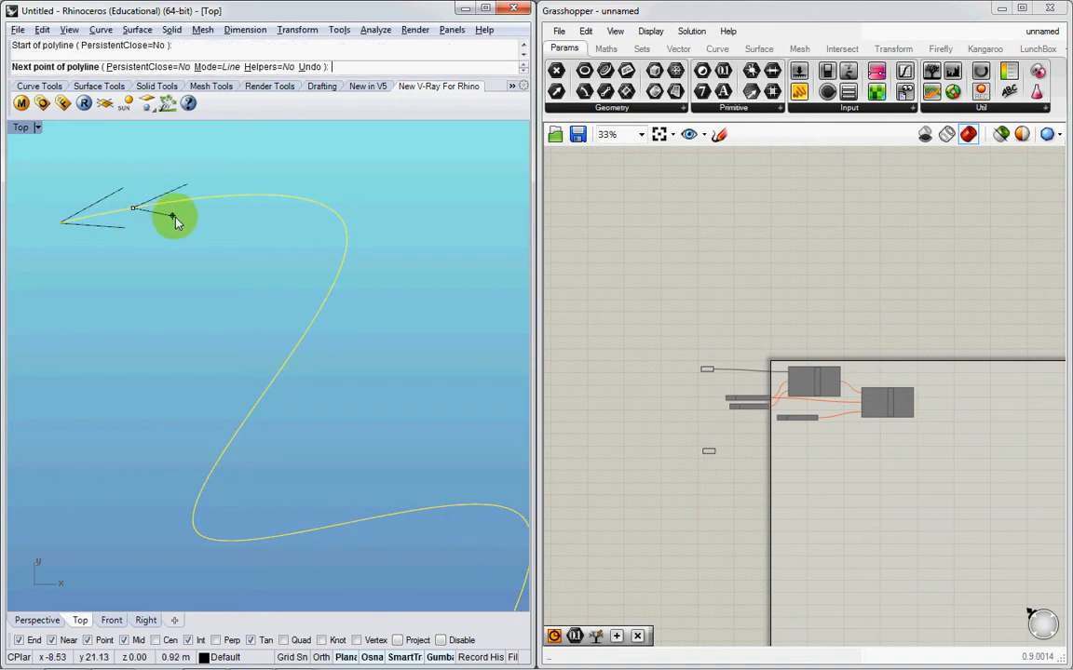
{"action": "left_click", "coordinate": [175, 216]}
{"action": "key", "text": "Return"}
Sketch a third, smaller pair of diverging branches from a point further along the curve
{"action": "key", "text": "Return"}
{"action": "left_click", "coordinate": [201, 197]}
{"action": "left_click", "coordinate": [238, 180]}
{"action": "key", "text": "Return"}
{"action": "key", "text": "Return"}
{"action": "left_click", "coordinate": [203, 198]}
{"action": "left_click", "coordinate": [224, 210]}
{"action": "key", "text": "Return"}
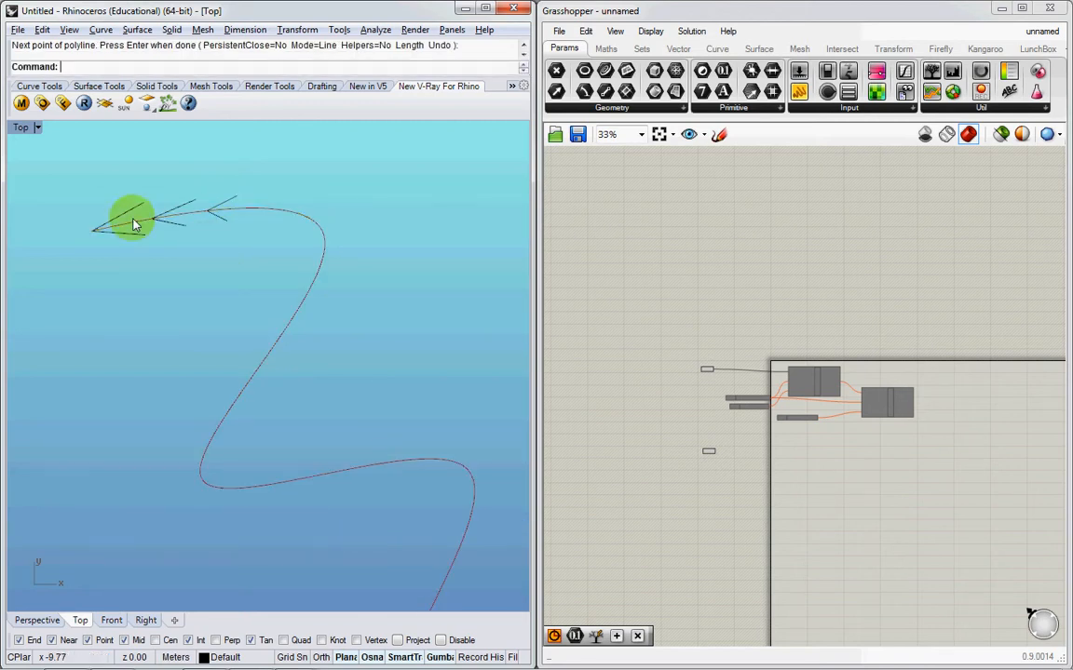
Delete the three pairs of sketched branches at the start of the curve
{"action": "left_click_drag", "start_coordinate": [70, 183], "coordinate": [247, 274]}
{"action": "key", "text": "Delete"}
Draw a segmented polyline through successive points on the first stretch of the curve
{"action": "scroll", "coordinate": [261, 290], "scroll_direction": "up", "scroll_amount": 3}
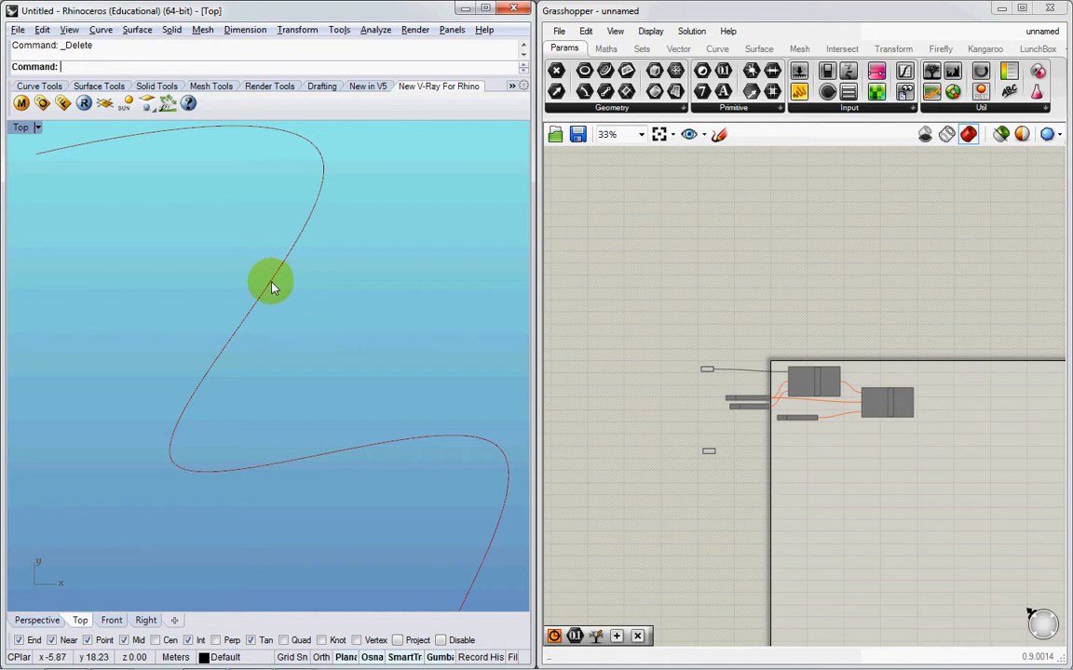
{"action": "scroll", "coordinate": [270, 284], "scroll_direction": "down", "scroll_amount": 1}
{"action": "right_click", "coordinate": [102, 174]}
{"action": "left_click", "coordinate": [101, 173]}
{"action": "left_click", "coordinate": [152, 162]}
{"action": "left_click", "coordinate": [218, 159]}
{"action": "left_click", "coordinate": [266, 162]}
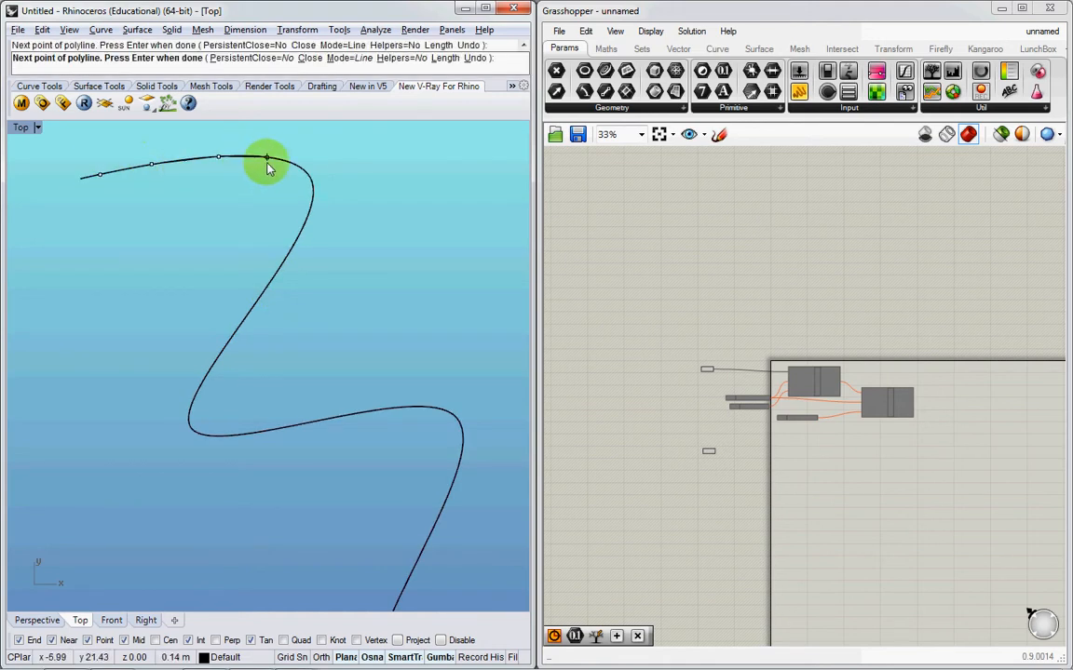
{"action": "right_click", "coordinate": [279, 173]}
Delete the segmented polyline that follows the curve
{"action": "scroll", "coordinate": [111, 177], "scroll_direction": "up", "scroll_amount": 4}
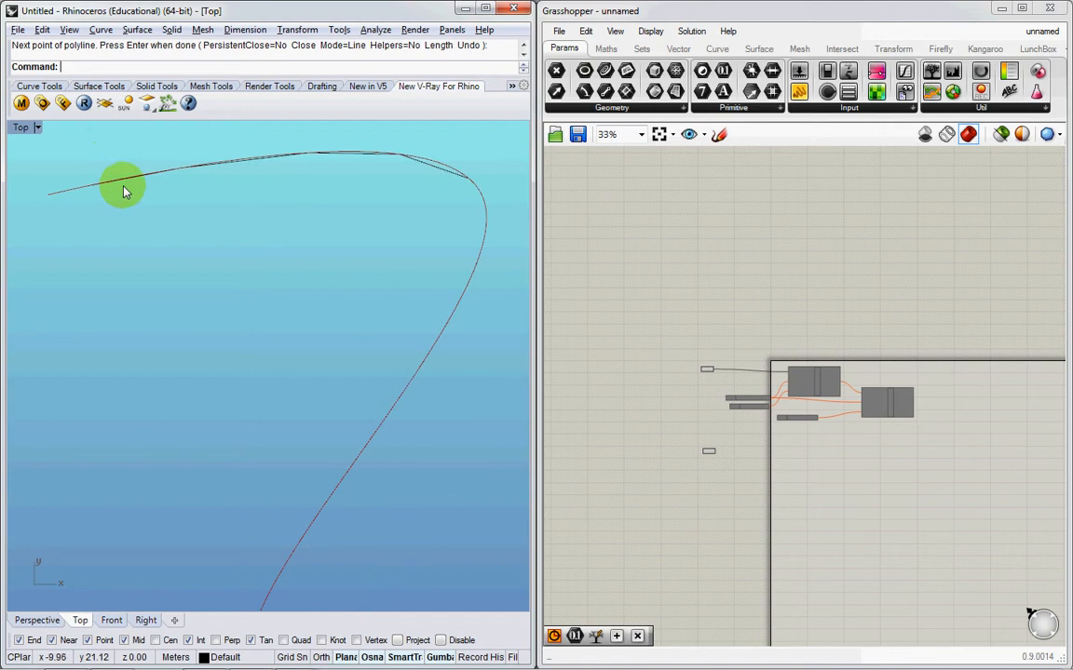
{"action": "left_click", "coordinate": [125, 191]}
{"action": "key", "text": "Return"}
{"action": "key", "text": "Delete"}
Place four point objects spaced along the first stretch of the curve
{"action": "type", "text": "Point"}
{"action": "key", "text": "Return"}
{"action": "left_click", "coordinate": [121, 178]}
{"action": "right_click", "coordinate": [202, 168]}
{"action": "left_click", "coordinate": [201, 165]}
{"action": "right_click", "coordinate": [283, 165]}
{"action": "left_click", "coordinate": [291, 153]}
{"action": "right_click", "coordinate": [361, 157]}
{"action": "left_click", "coordinate": [368, 152]}
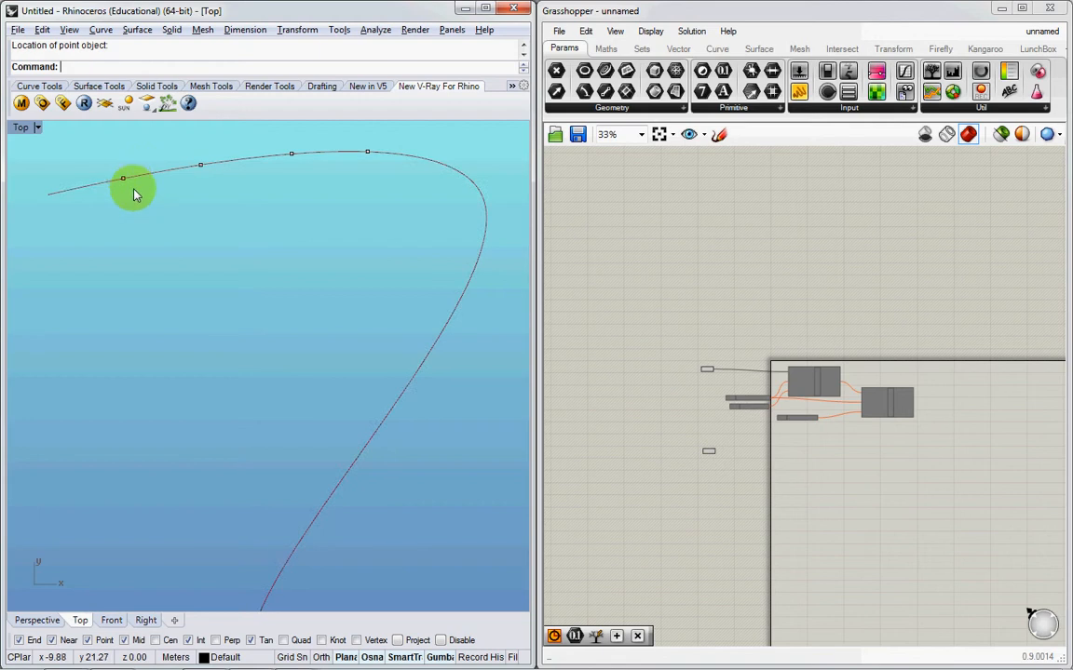
Draw two diverging polyline branches from the first point on the curve, the lower one about 0.5 m long
{"action": "right_click_drag", "start_coordinate": [133, 189], "coordinate": [155, 222]}
{"action": "scroll", "coordinate": [153, 219], "scroll_direction": "up", "scroll_amount": 4}
{"action": "type", "text": "pl"}
{"action": "key", "text": "Return"}
{"action": "scroll", "coordinate": [144, 222], "scroll_direction": "up", "scroll_amount": 8}
{"action": "left_click", "coordinate": [143, 224]}
{"action": "right_click_drag", "start_coordinate": [213, 158], "coordinate": [220, 297]}
{"action": "left_click", "coordinate": [239, 263]}
{"action": "right_click", "coordinate": [154, 364]}
{"action": "right_click", "coordinate": [153, 364]}
{"action": "left_click", "coordinate": [153, 363]}
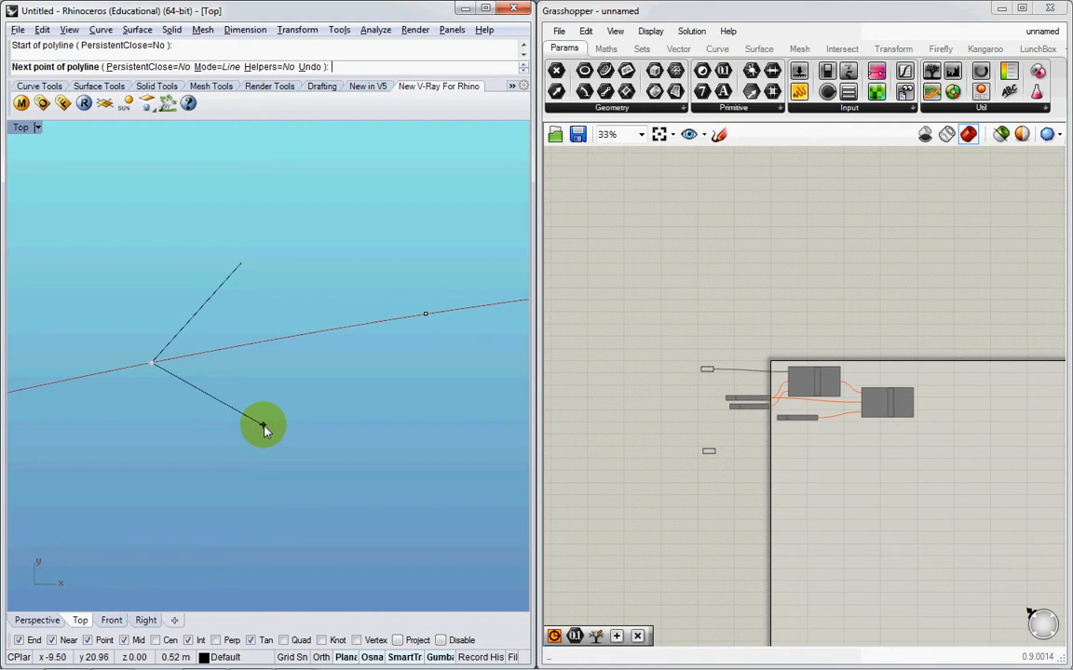
{"action": "left_click", "coordinate": [264, 427]}
{"action": "right_click", "coordinate": [407, 359]}
Draw two diverging polyline branches from the second point on the curve, the upper one about 0.5 m long
{"action": "right_click", "coordinate": [433, 315]}
{"action": "left_click", "coordinate": [425, 314]}
{"action": "right_click_drag", "start_coordinate": [462, 251], "coordinate": [412, 278]}
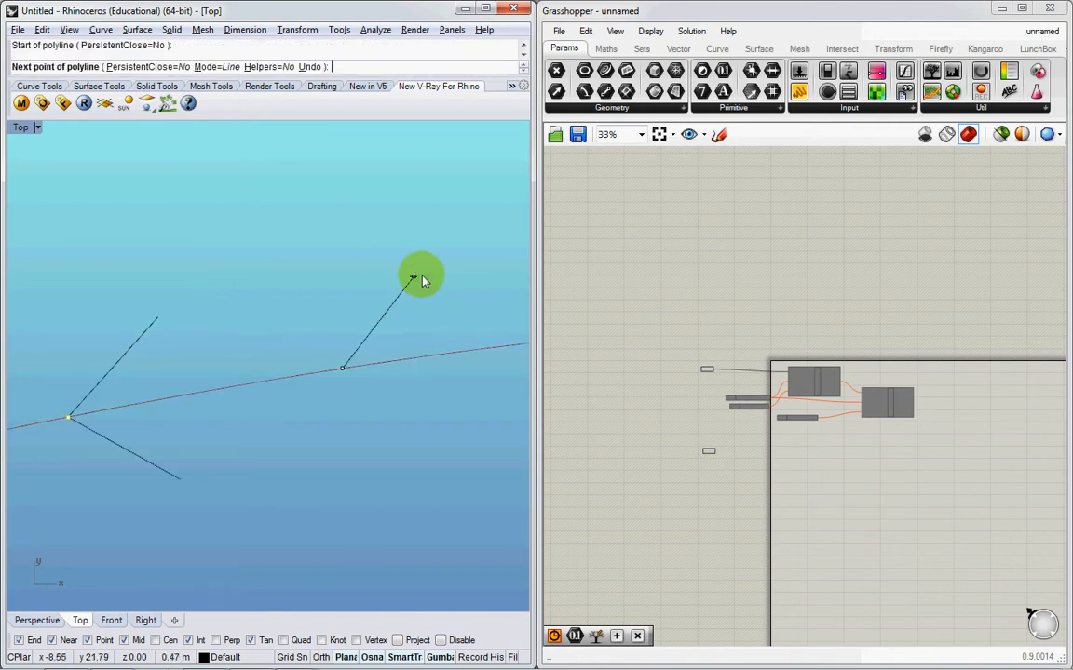
{"action": "left_click", "coordinate": [413, 277]}
{"action": "right_click", "coordinate": [373, 361]}
{"action": "right_click", "coordinate": [346, 369]}
{"action": "left_click", "coordinate": [342, 367]}
{"action": "left_click", "coordinate": [437, 428]}
{"action": "right_click", "coordinate": [125, 392]}
{"action": "right_click_drag", "start_coordinate": [75, 397], "coordinate": [192, 381]}
{"action": "scroll", "coordinate": [198, 381], "scroll_direction": "up", "scroll_amount": 6}
{"action": "right_click", "coordinate": [178, 443]}
{"action": "left_click", "coordinate": [174, 415]}
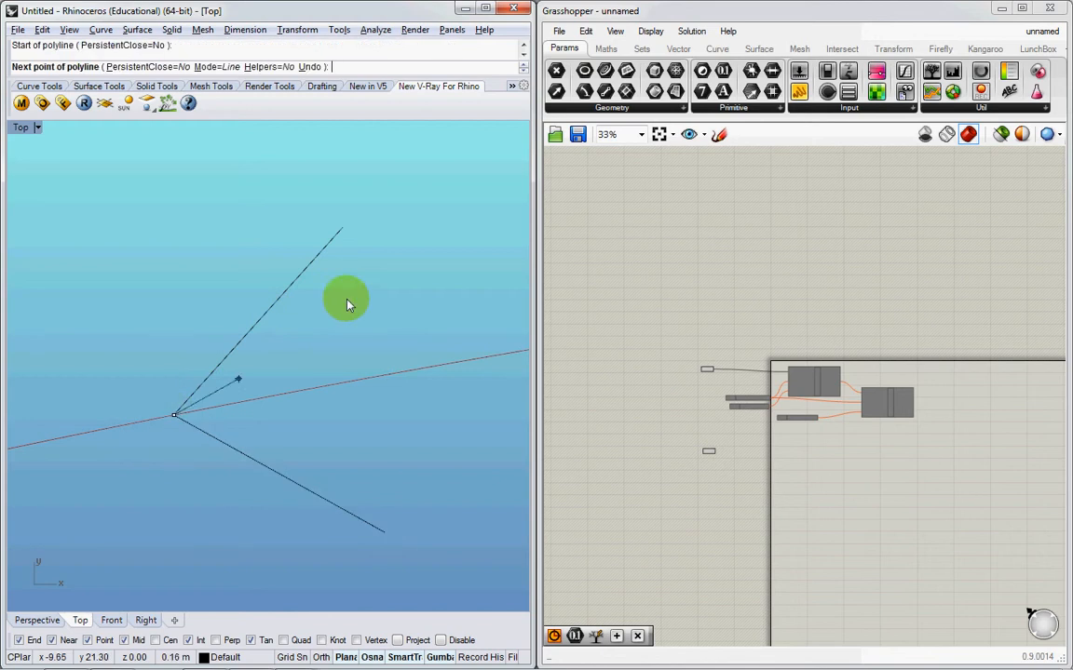
{"action": "scroll", "coordinate": [279, 331], "scroll_direction": "down", "scroll_amount": 6}
{"action": "right_click_drag", "start_coordinate": [274, 330], "coordinate": [210, 342]}
{"action": "right_click", "coordinate": [280, 305]}
Draw two smaller sub-branches, one horizontal and one near-vertical, from the midpoint of the first point's upper branch
{"action": "scroll", "coordinate": [181, 358], "scroll_direction": "up", "scroll_amount": 8}
{"action": "right_click", "coordinate": [209, 326]}
{"action": "left_click", "coordinate": [212, 319]}
{"action": "left_click", "coordinate": [334, 318]}
{"action": "right_click", "coordinate": [209, 316]}
{"action": "right_click", "coordinate": [209, 315]}
{"action": "left_click", "coordinate": [210, 319]}
{"action": "left_click", "coordinate": [203, 226]}
{"action": "right_click", "coordinate": [231, 486]}
Draw two smaller sub-branches, one downward and one slanting upward, from the midpoint of the first point's lower branch
{"action": "right_click", "coordinate": [239, 519]}
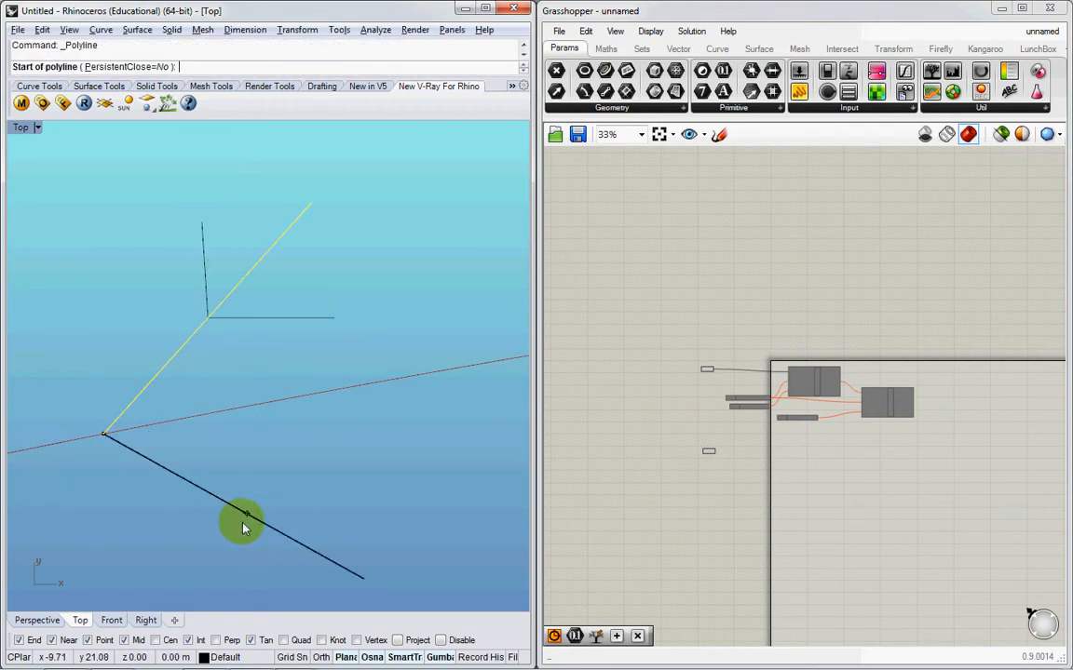
{"action": "left_click", "coordinate": [239, 514]}
{"action": "right_click", "coordinate": [243, 586]}
{"action": "right_click", "coordinate": [234, 534]}
{"action": "left_click", "coordinate": [238, 520]}
{"action": "left_click", "coordinate": [241, 593]}
{"action": "right_click", "coordinate": [241, 589]}
{"action": "right_click", "coordinate": [240, 530]}
{"action": "left_click", "coordinate": [240, 511]}
{"action": "left_click", "coordinate": [314, 486]}
{"action": "right_click", "coordinate": [315, 487]}
{"action": "scroll", "coordinate": [316, 487], "scroll_direction": "down", "scroll_amount": 8}
{"action": "mouse_move", "coordinate": [349, 487]}
{"action": "right_mouse_down"}
{"action": "mouse_move", "coordinate": [283, 433]}
{"action": "mouse_move", "coordinate": [242, 360]}
{"action": "right_mouse_up"}
{"action": "left_click", "coordinate": [283, 434]}
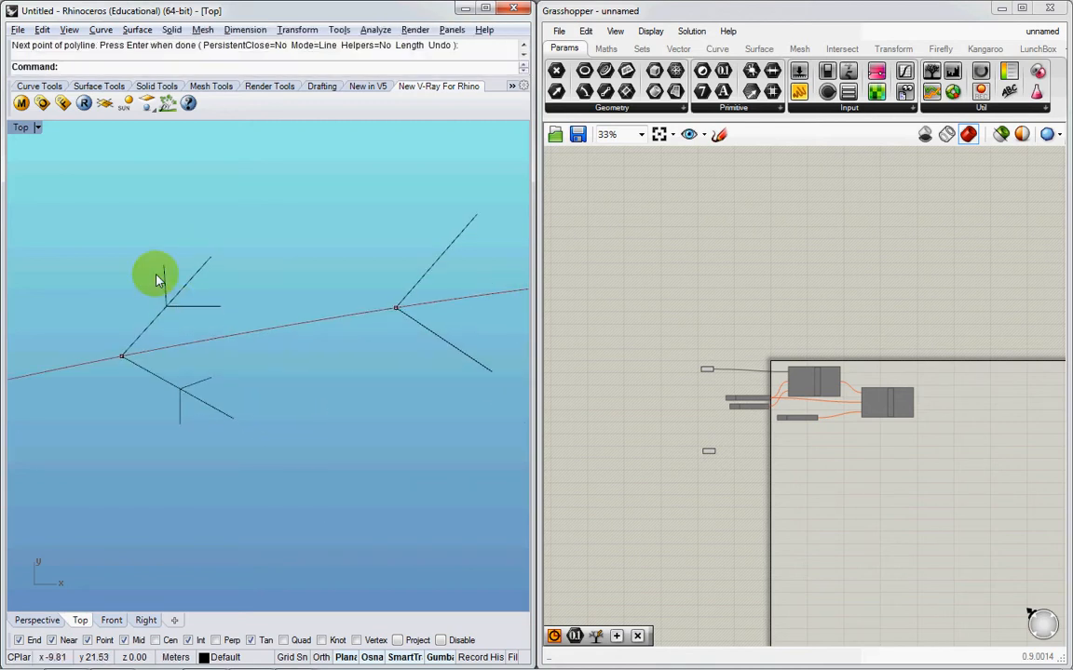
{"action": "left_click", "coordinate": [126, 351]}
{"action": "left_click_drag", "start_coordinate": [73, 346], "coordinate": [247, 366]}
{"action": "left_click", "coordinate": [247, 365]}
{"action": "left_click_drag", "start_coordinate": [373, 302], "coordinate": [415, 323]}
{"action": "left_click", "coordinate": [279, 348]}
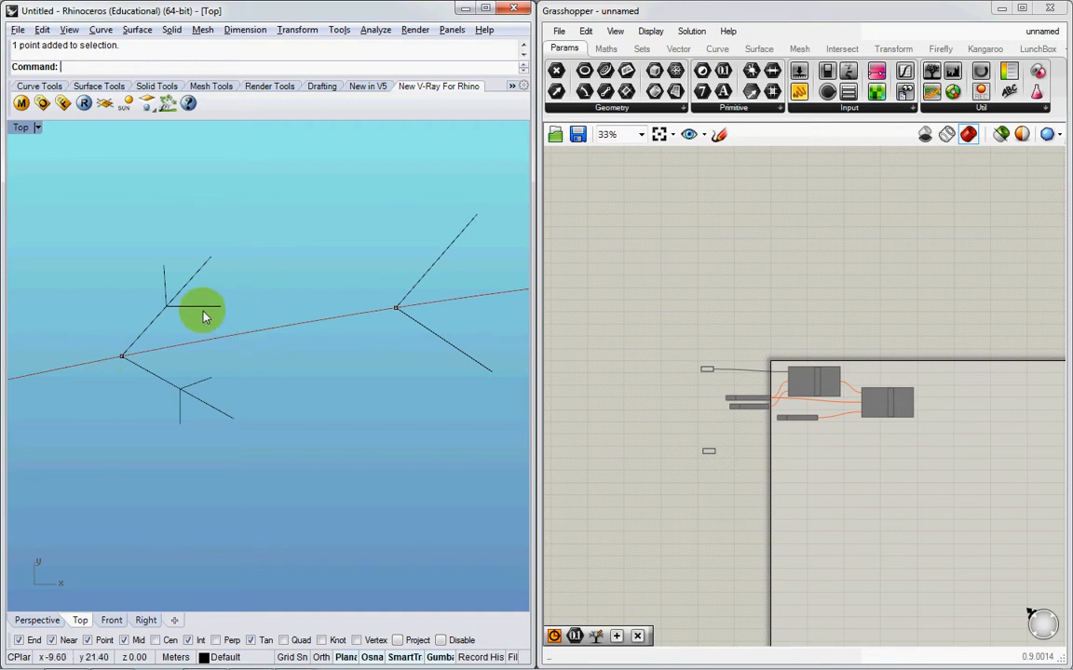
Delete all the sketched branches and point objects along the curve, keeping the curve itself
{"action": "left_click_drag", "start_coordinate": [244, 234], "coordinate": [149, 310]}
{"action": "scroll", "coordinate": [149, 310], "scroll_direction": "down", "scroll_amount": 4}
{"action": "left_click_drag", "start_coordinate": [113, 229], "coordinate": [475, 381]}
{"action": "right_click_drag", "start_coordinate": [474, 311], "coordinate": [376, 330]}
{"action": "key", "text": "Delete"}
{"action": "left_click_drag", "start_coordinate": [380, 282], "coordinate": [462, 378]}
{"action": "key", "text": "Delete"}
Select the winding curve, add a Divide Curve component in Grasshopper and connect the copied Geo parameter to its curve input
{"action": "right_click_drag", "start_coordinate": [309, 404], "coordinate": [309, 316]}
{"action": "scroll", "coordinate": [309, 317], "scroll_direction": "down", "scroll_amount": 3}
{"action": "left_click", "coordinate": [311, 259]}
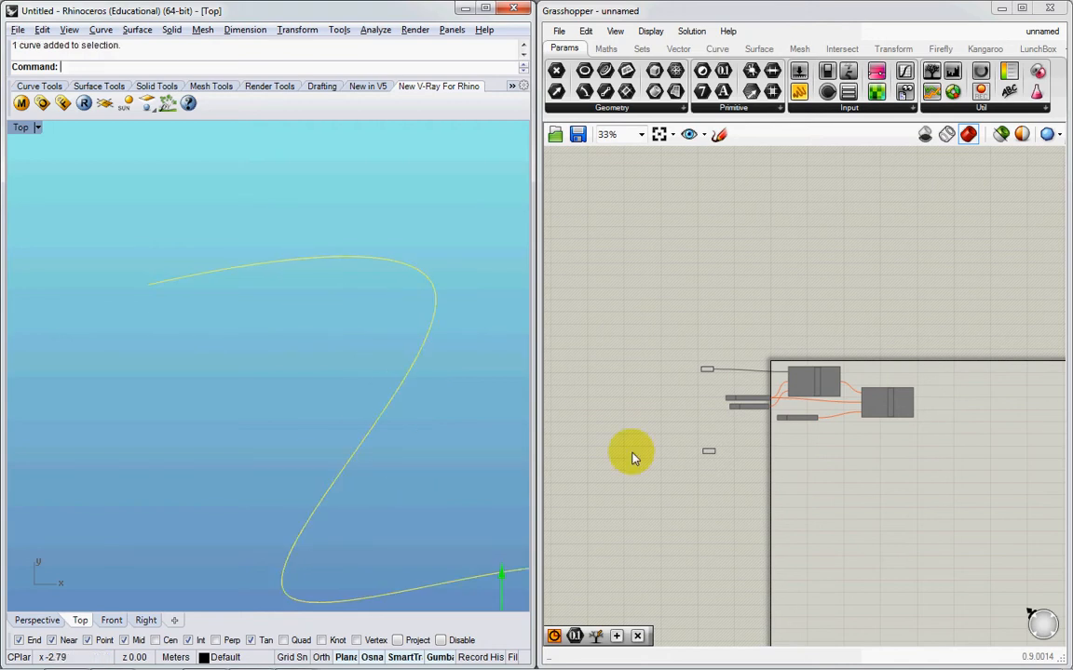
{"action": "scroll", "coordinate": [670, 455], "scroll_direction": "up", "scroll_amount": 4}
{"action": "double_click", "coordinate": [766, 486]}
{"action": "type", "text": "div"}
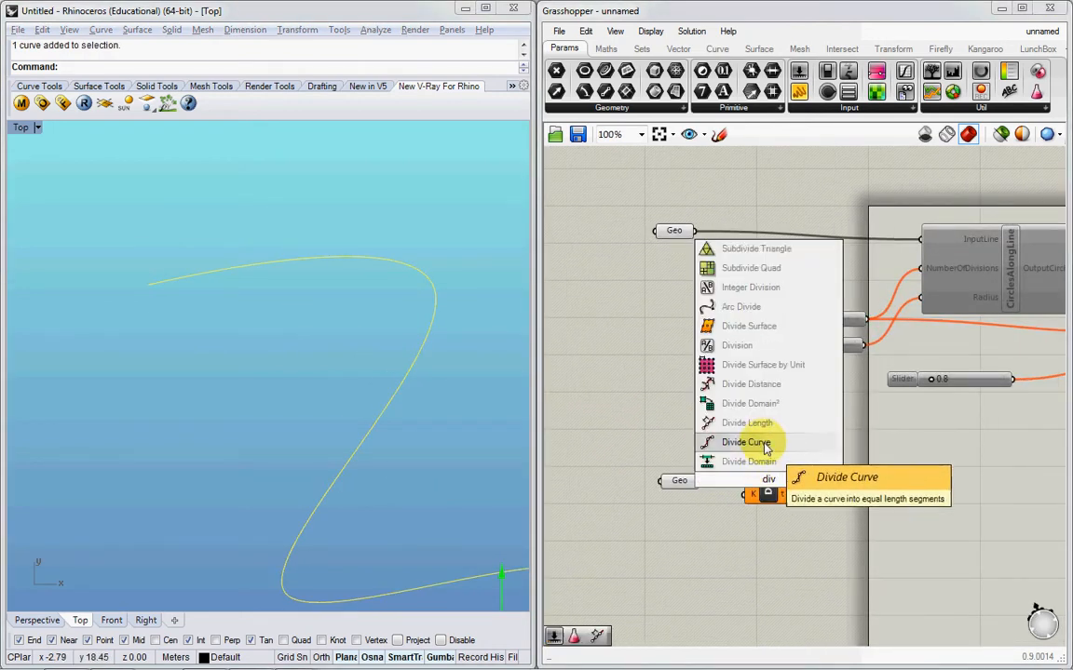
{"action": "left_click", "coordinate": [753, 444]}
{"action": "left_click_drag", "start_coordinate": [705, 482], "coordinate": [821, 503]}
Add a number slider of 15 for Divide Curve's count input and raise it to 31
{"action": "double_click", "coordinate": [699, 511]}
{"action": "type", "text": "15"}
{"action": "key", "text": "Return"}
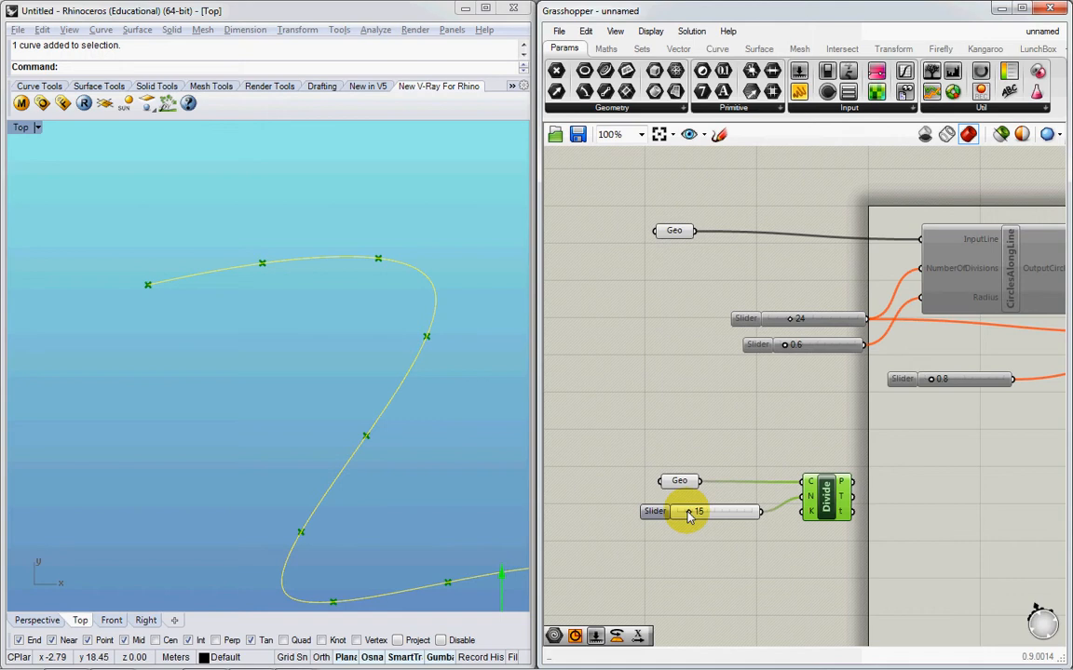
{"action": "left_click_drag", "start_coordinate": [687, 517], "coordinate": [700, 511]}
Add a Divide Length component and connect the copied Geo parameter to its curve input
{"action": "right_click_drag", "start_coordinate": [343, 391], "coordinate": [315, 295]}
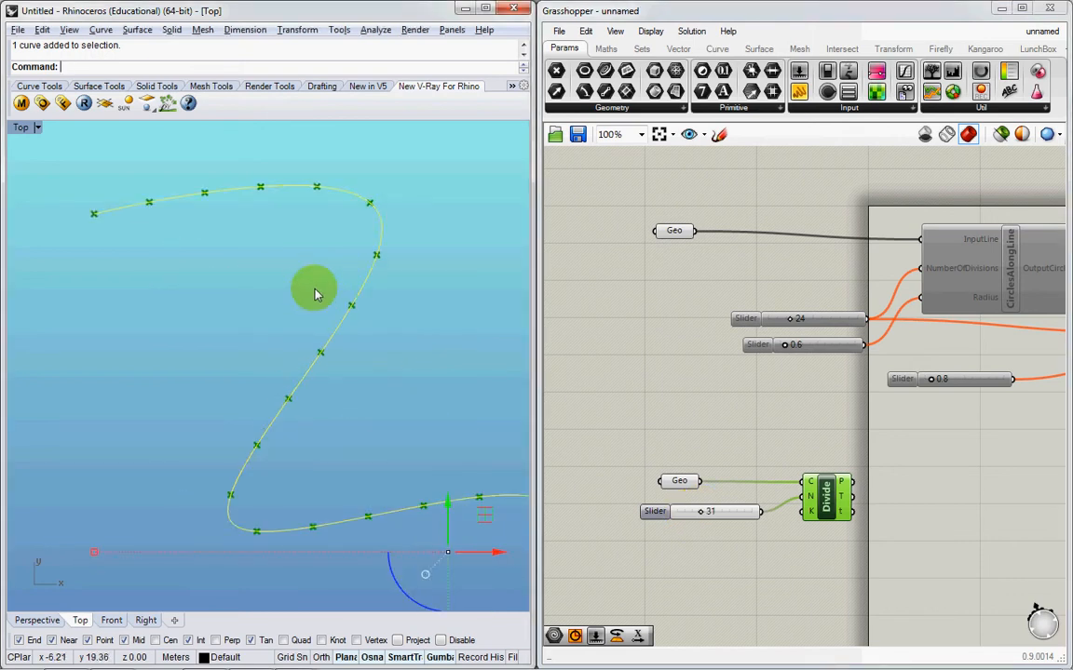
{"action": "scroll", "coordinate": [315, 294], "scroll_direction": "up", "scroll_amount": 2}
{"action": "right_click_drag", "start_coordinate": [383, 296], "coordinate": [412, 383]}
{"action": "right_click_drag", "start_coordinate": [192, 290], "coordinate": [261, 298]}
{"action": "right_click_drag", "start_coordinate": [125, 269], "coordinate": [128, 290]}
{"action": "scroll", "coordinate": [129, 290], "scroll_direction": "down", "scroll_amount": 9}
{"action": "double_click", "coordinate": [772, 538]}
{"action": "type", "text": "div"}
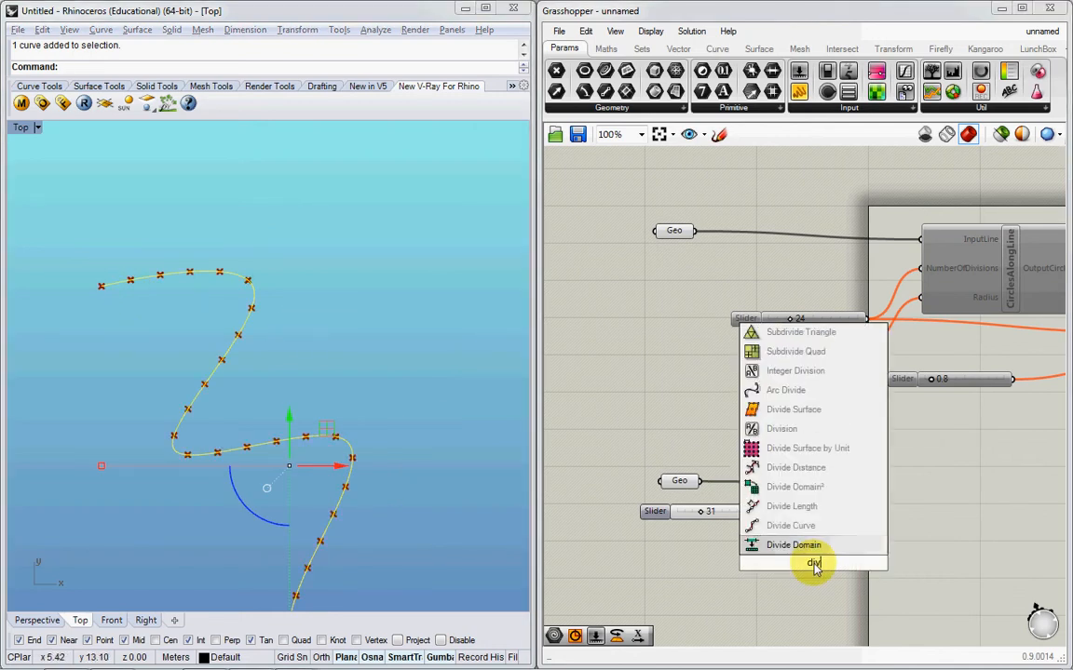
{"action": "left_click", "coordinate": [791, 508]}
{"action": "mouse_move", "coordinate": [683, 486]}
{"action": "left_mouse_down"}
{"action": "mouse_move", "coordinate": [693, 565]}
{"action": "mouse_move", "coordinate": [789, 549]}
{"action": "left_mouse_up"}
Delete the Divide Curve component and its count slider
{"action": "left_click_drag", "start_coordinate": [817, 443], "coordinate": [690, 515]}
{"action": "key", "text": "Delete"}
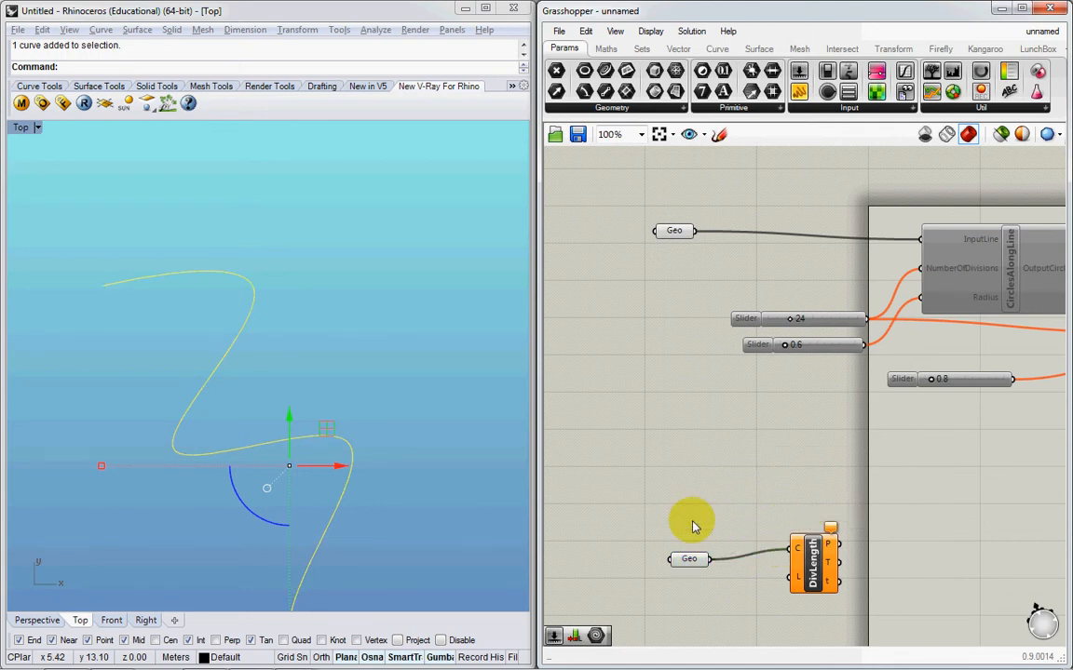
Add a number slider, connect it to Divide Length's length input and set it to 1.5
{"action": "double_click", "coordinate": [715, 624]}
{"action": "type", "text": "1"}
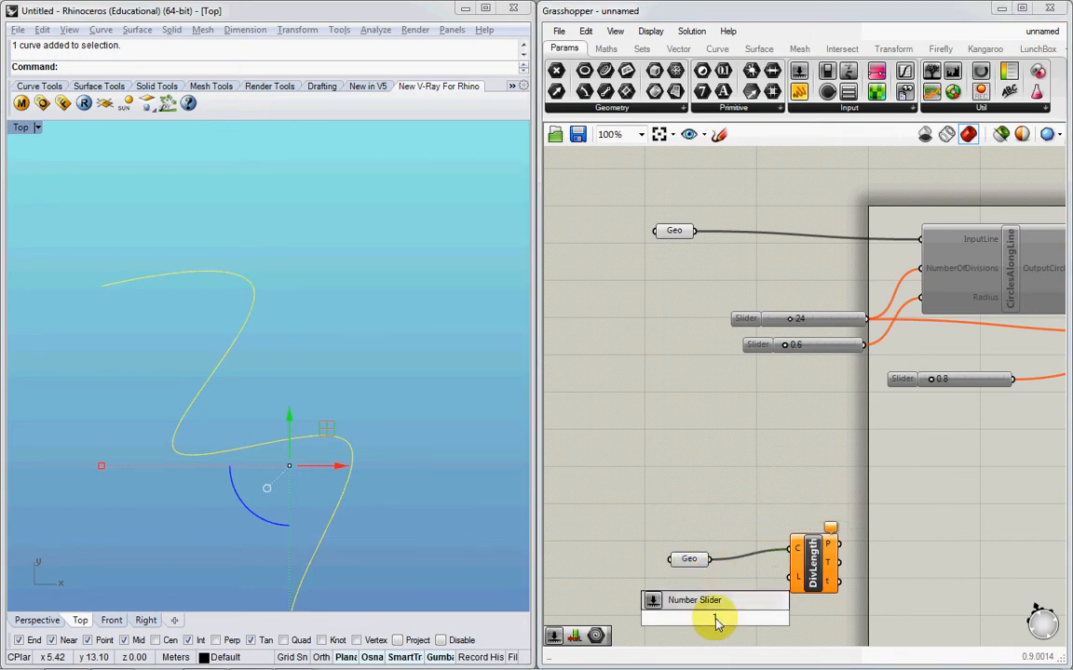
{"action": "key", "text": "Return"}
{"action": "left_click_drag", "start_coordinate": [777, 619], "coordinate": [789, 579]}
{"action": "left_click_drag", "start_coordinate": [813, 581], "coordinate": [837, 584]}
{"action": "left_click", "coordinate": [715, 619]}
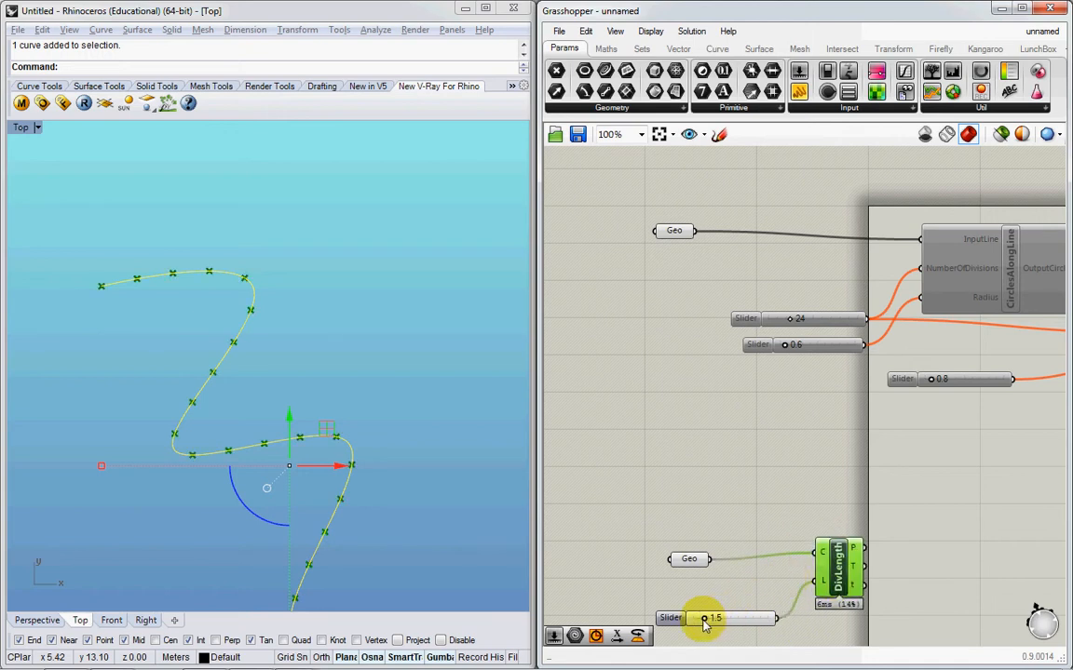
Adjust the number slider feeding Divide Length's length input to 0.8
{"action": "left_click_drag", "start_coordinate": [703, 621], "coordinate": [700, 621]}
{"action": "double_click", "coordinate": [678, 621]}
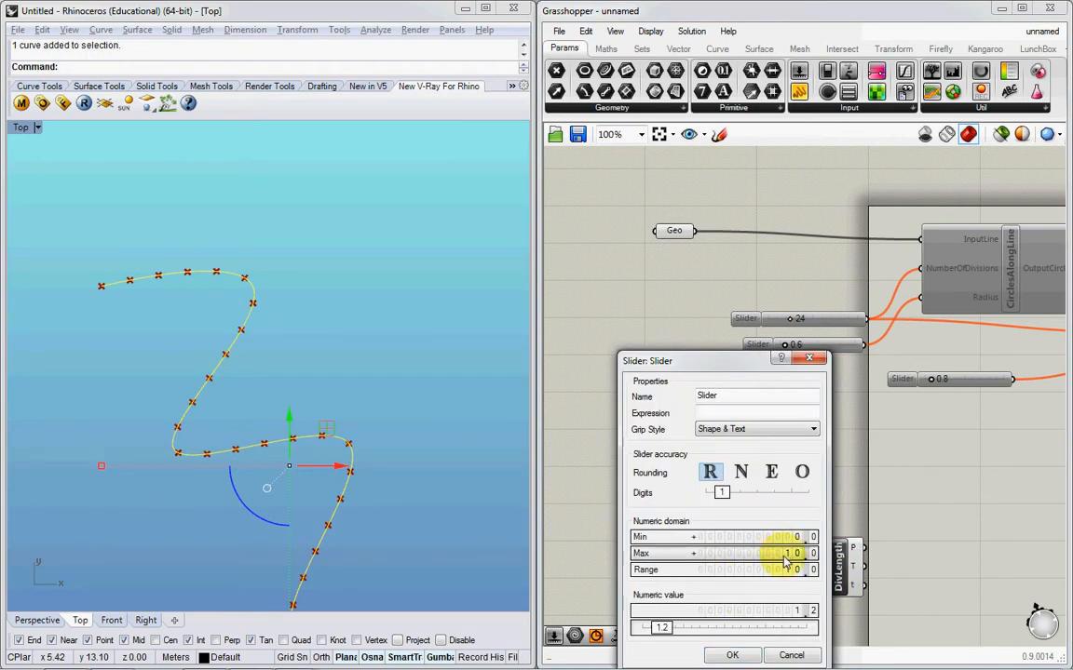
{"action": "left_click", "coordinate": [732, 654]}
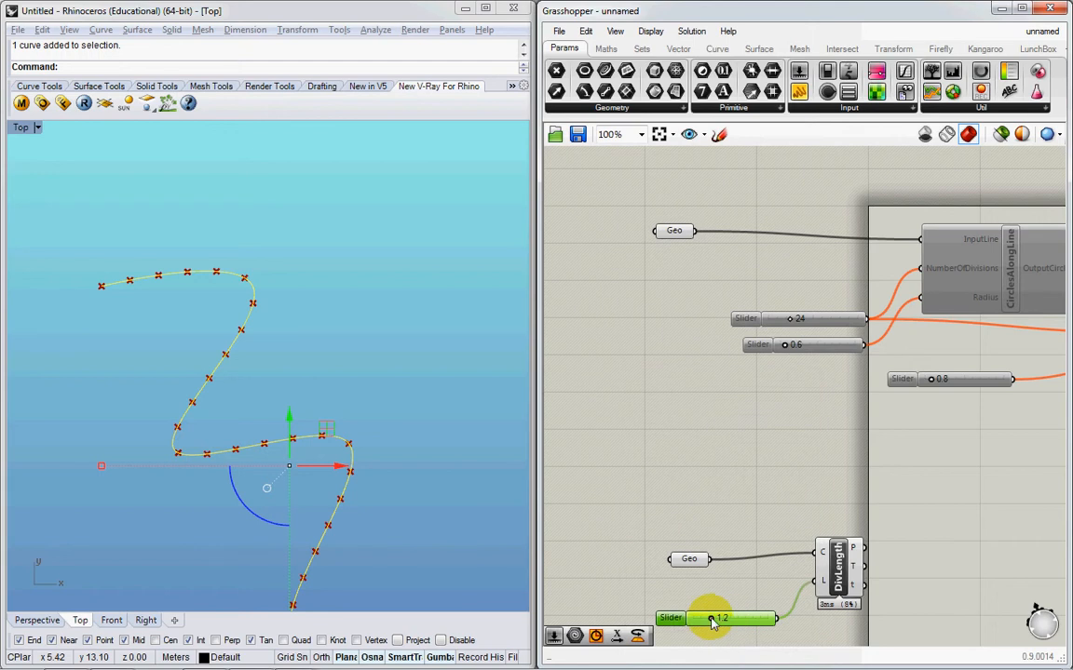
{"action": "left_click_drag", "start_coordinate": [712, 621], "coordinate": [705, 619]}
{"action": "right_click_drag", "start_coordinate": [348, 404], "coordinate": [314, 296]}
{"action": "scroll", "coordinate": [218, 243], "scroll_direction": "up", "scroll_amount": 4}
{"action": "scroll", "coordinate": [160, 211], "scroll_direction": "down", "scroll_amount": 2}
{"action": "right_click_drag", "start_coordinate": [851, 527], "coordinate": [843, 481]}
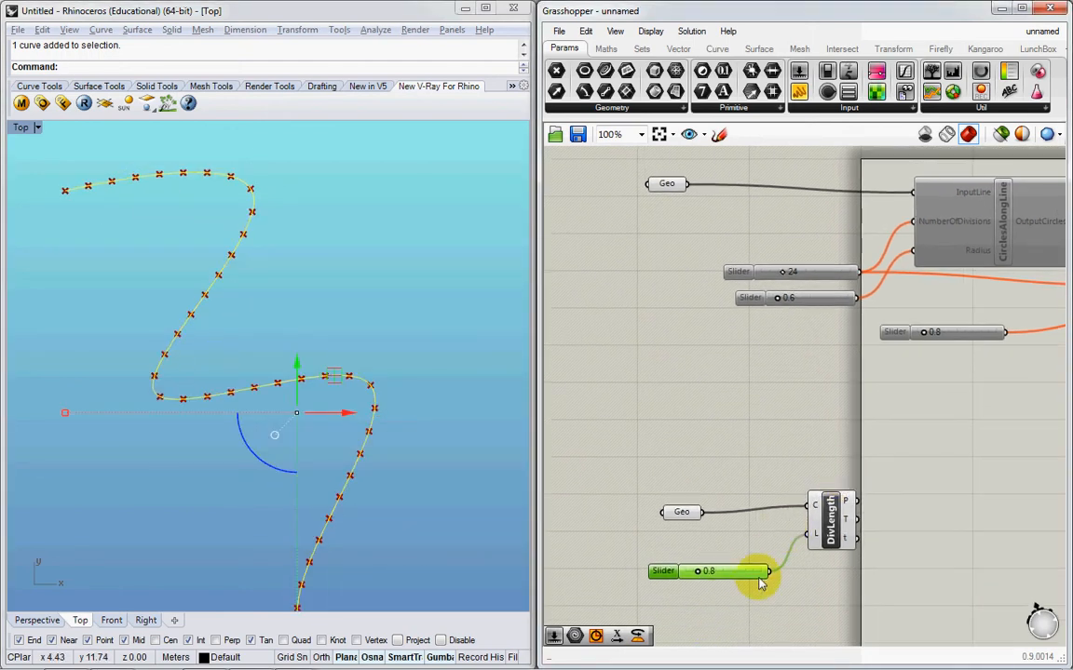
Rearrange the length slider and the Divide Length component on the canvas, and inspect the component's outputs
{"action": "left_click_drag", "start_coordinate": [701, 551], "coordinate": [697, 550]}
{"action": "left_click_drag", "start_coordinate": [847, 512], "coordinate": [852, 524]}
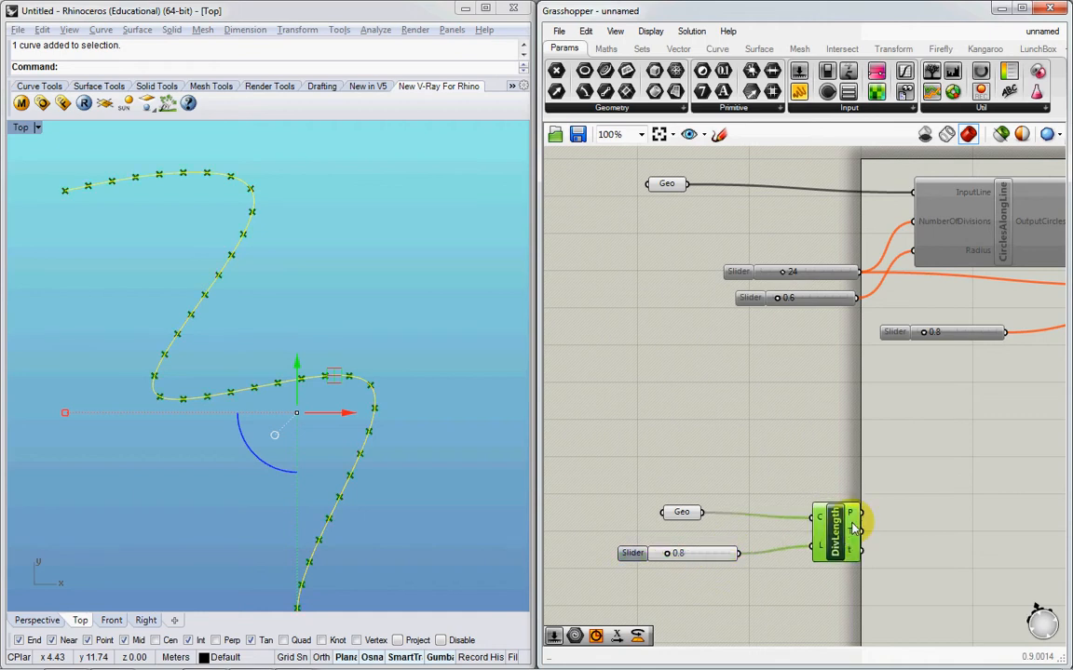
{"action": "mouse_move", "coordinate": [851, 509]}
{"action": "mouse_move", "coordinate": [852, 534]}
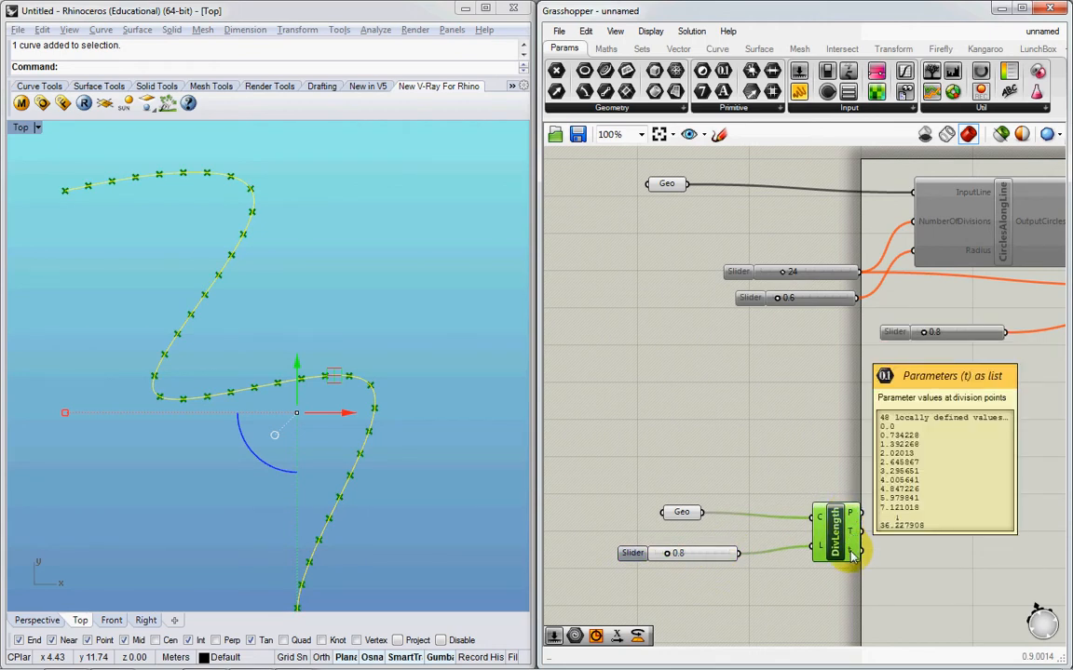
{"action": "right_click_drag", "start_coordinate": [304, 303], "coordinate": [300, 333]}
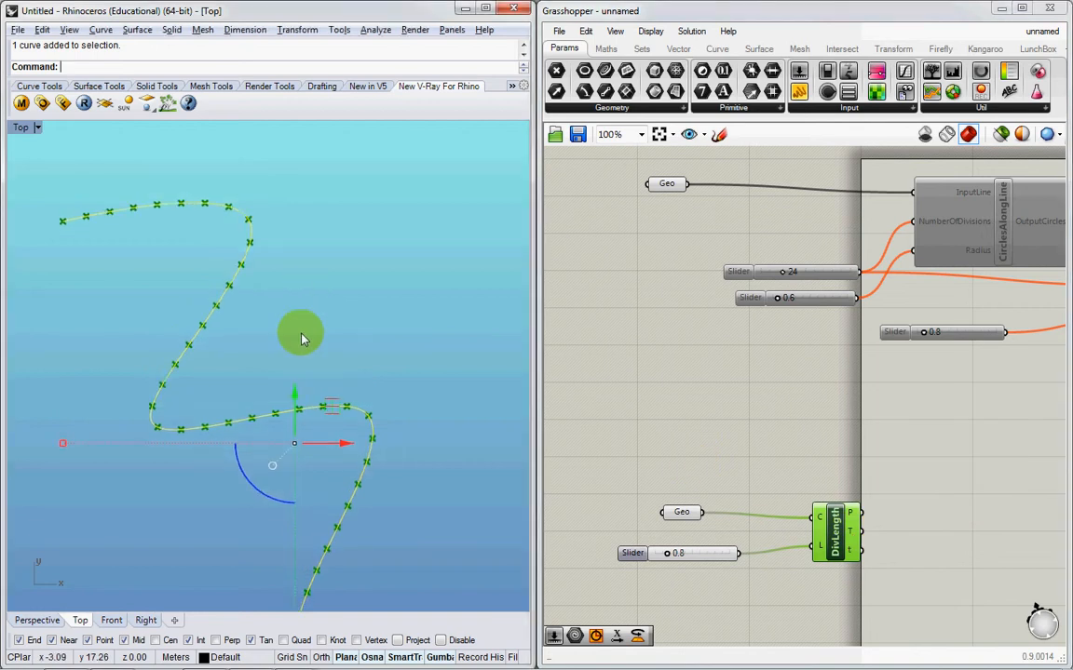
Add a Line SDL component and connect Divide Length's points to its start and the tangents to its direction
{"action": "left_click", "coordinate": [946, 506]}
{"action": "double_click", "coordinate": [944, 507]}
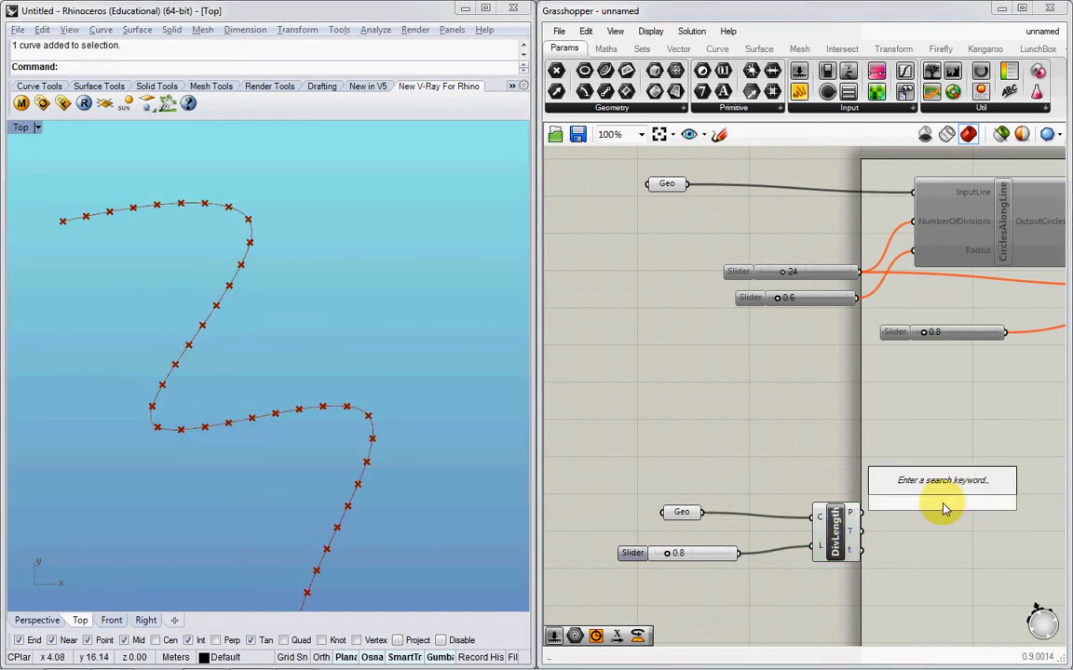
{"action": "type", "text": "line"}
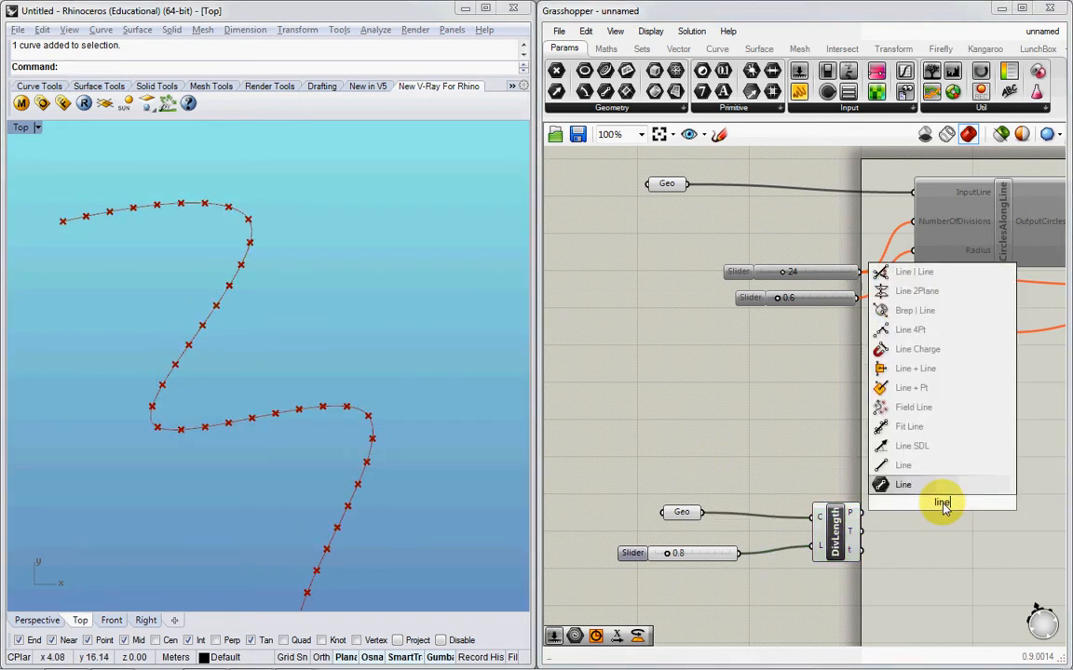
{"action": "left_click", "coordinate": [921, 448]}
{"action": "left_click_drag", "start_coordinate": [954, 540], "coordinate": [955, 547]}
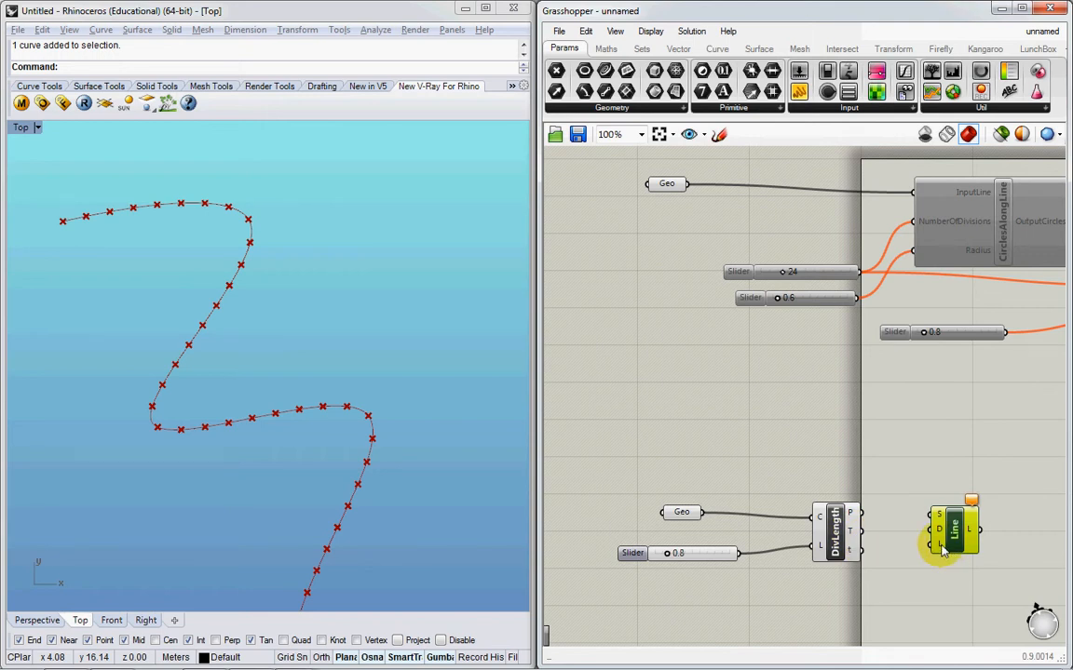
{"action": "mouse_move", "coordinate": [931, 537]}
{"action": "left_mouse_down"}
{"action": "mouse_move", "coordinate": [874, 526]}
{"action": "mouse_move", "coordinate": [889, 508]}
{"action": "mouse_move", "coordinate": [901, 532]}
{"action": "mouse_move", "coordinate": [942, 545]}
{"action": "left_mouse_up"}
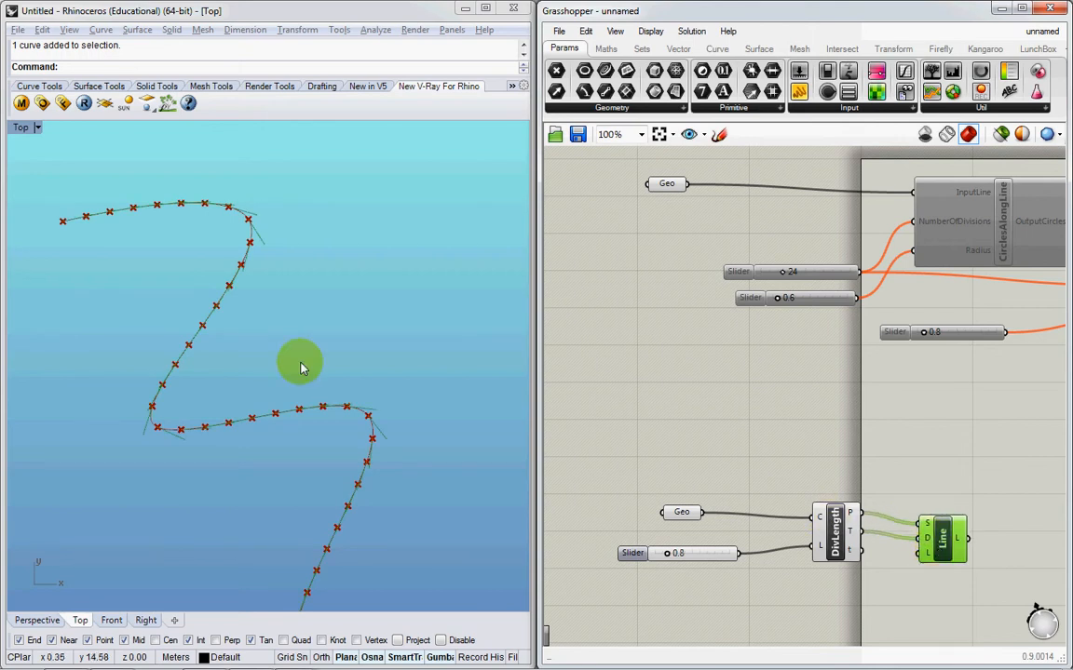
Add a number slider of 10 and connect it to Line SDL's length input
{"action": "scroll", "coordinate": [283, 244], "scroll_direction": "up", "scroll_amount": 8}
{"action": "scroll", "coordinate": [223, 223], "scroll_direction": "up", "scroll_amount": 4}
{"action": "scroll", "coordinate": [223, 224], "scroll_direction": "down", "scroll_amount": 4}
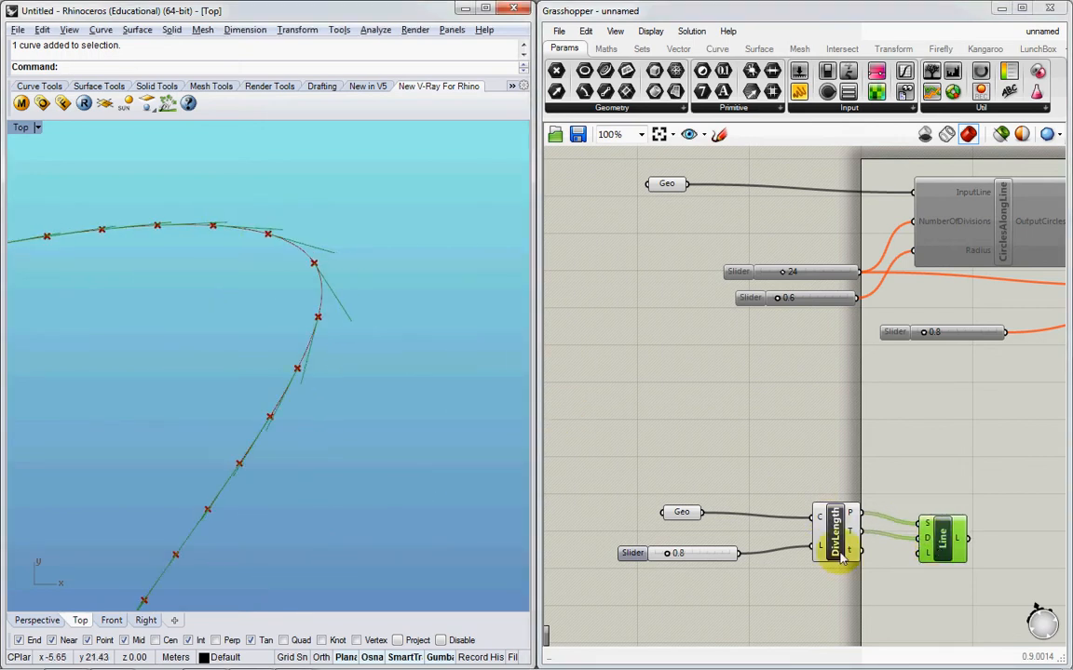
{"action": "double_click", "coordinate": [864, 596]}
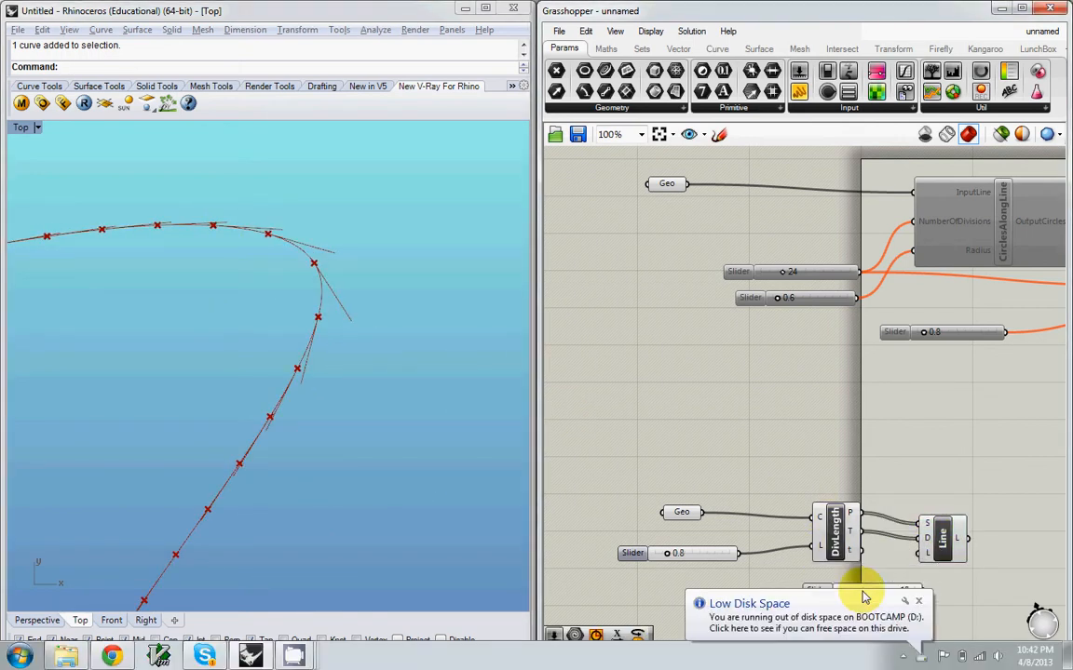
{"action": "mouse_move", "coordinate": [942, 544]}
{"action": "left_mouse_down"}
{"action": "mouse_move", "coordinate": [965, 545]}
{"action": "mouse_move", "coordinate": [942, 554]}
{"action": "left_mouse_up"}
{"action": "left_click", "coordinate": [918, 600]}
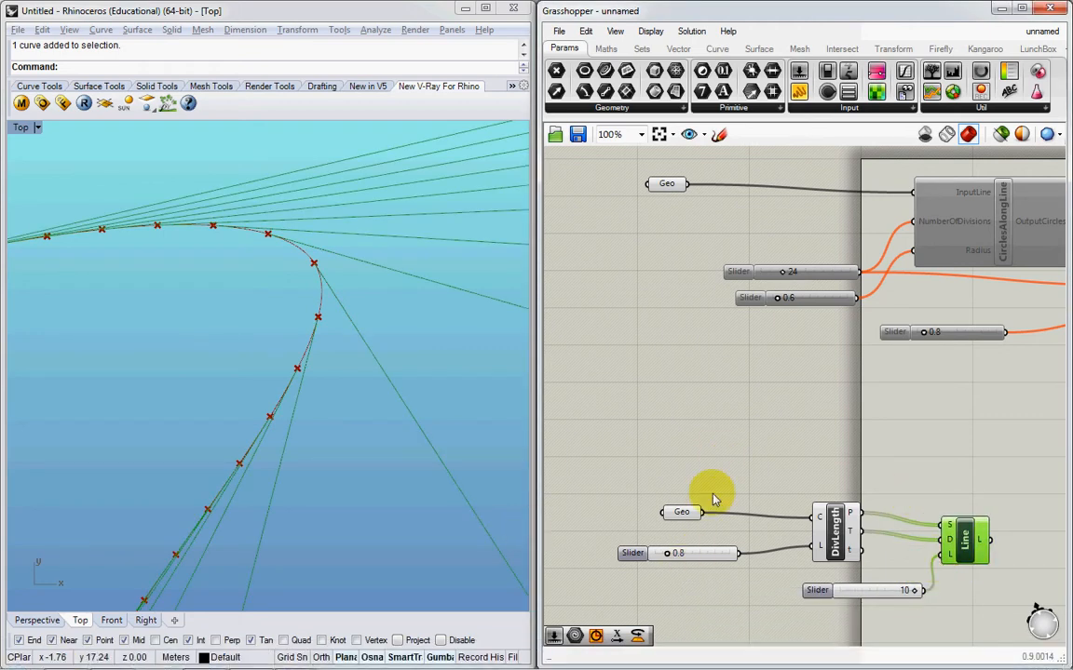
Reduce the tangent lines' length slider to 3 and finally to 1
{"action": "scroll", "coordinate": [204, 344], "scroll_direction": "down", "scroll_amount": 10}
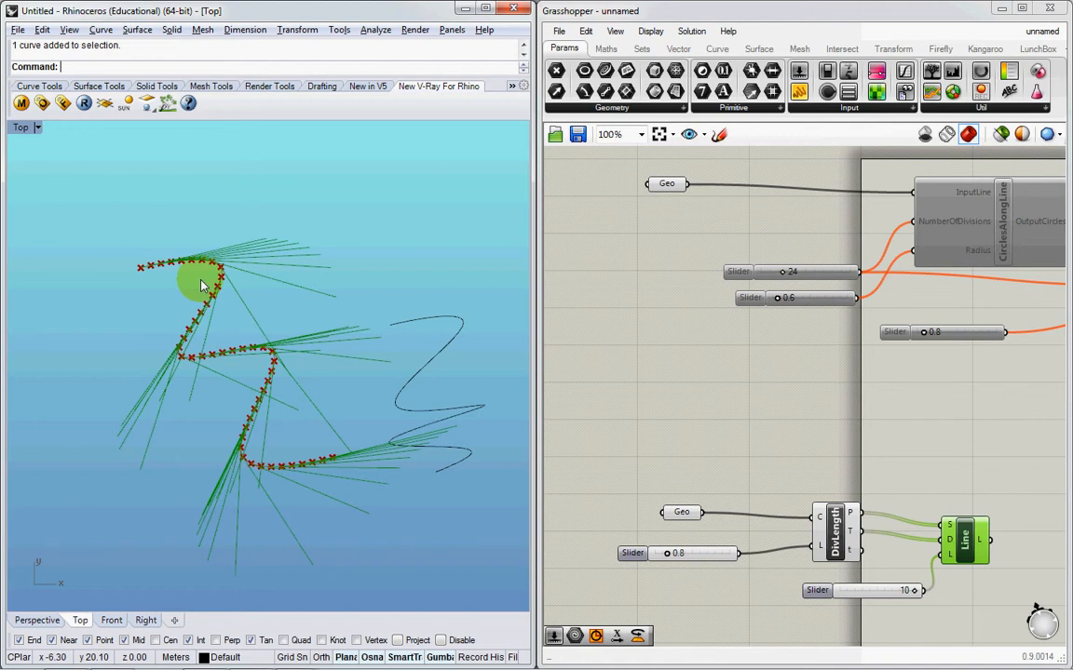
{"action": "left_click_drag", "start_coordinate": [916, 590], "coordinate": [863, 612]}
{"action": "scroll", "coordinate": [351, 296], "scroll_direction": "up", "scroll_amount": 8}
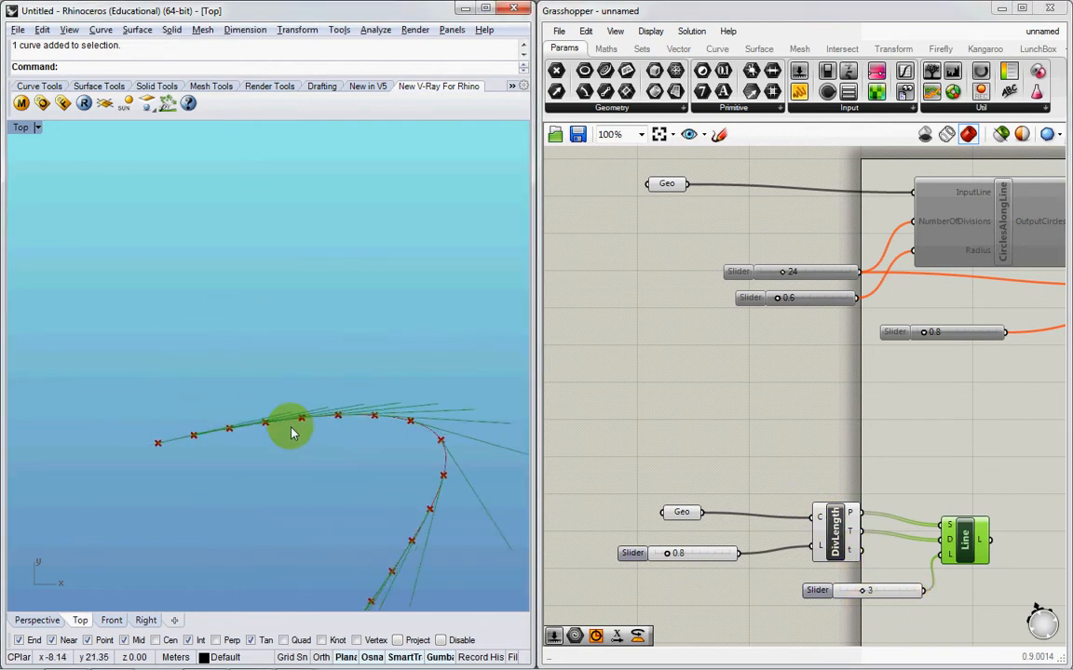
{"action": "scroll", "coordinate": [302, 430], "scroll_direction": "down", "scroll_amount": 8}
{"action": "right_click_drag", "start_coordinate": [445, 540], "coordinate": [359, 209]}
{"action": "scroll", "coordinate": [361, 210], "scroll_direction": "down", "scroll_amount": 3}
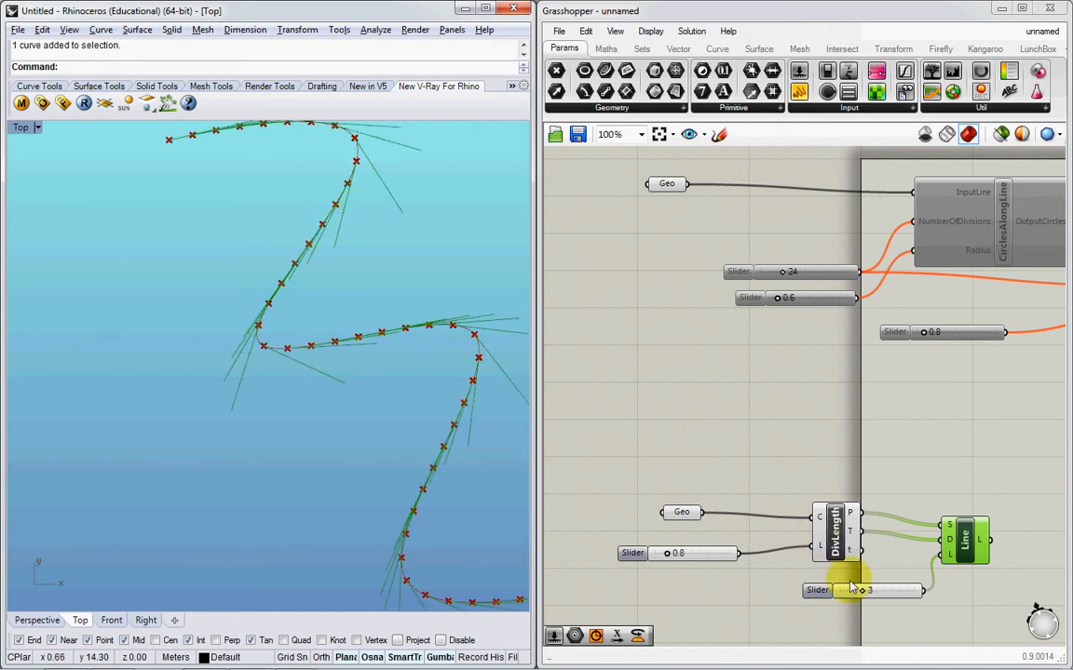
{"action": "left_click_drag", "start_coordinate": [864, 596], "coordinate": [847, 594]}
{"action": "right_click_drag", "start_coordinate": [318, 133], "coordinate": [338, 305]}
{"action": "scroll", "coordinate": [338, 271], "scroll_direction": "up", "scroll_amount": 15}
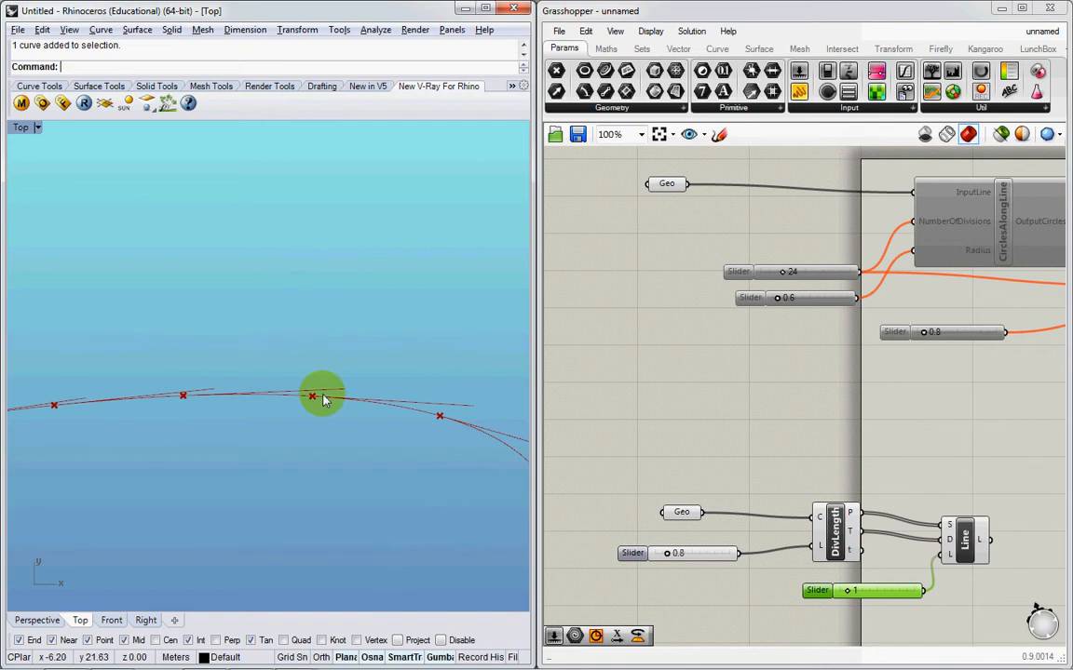
Draw a trial polyline segment in the Top view from a division point along its tangent
{"action": "left_click", "coordinate": [970, 546]}
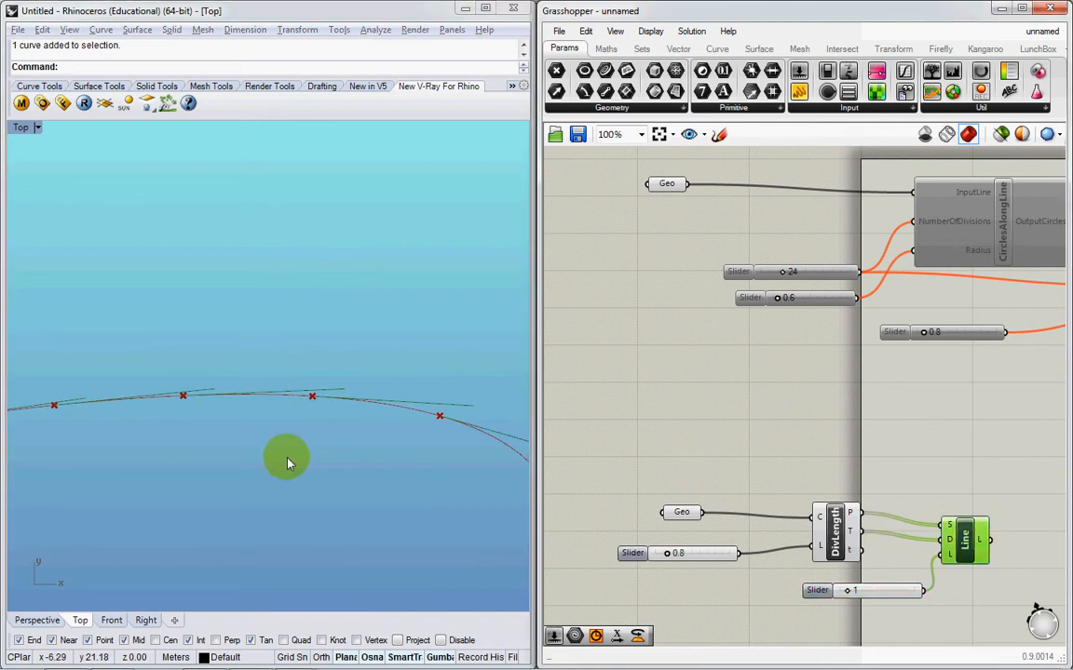
{"action": "type", "text": "Polyline"}
{"action": "key", "text": "Return"}
{"action": "left_click", "coordinate": [184, 396]}
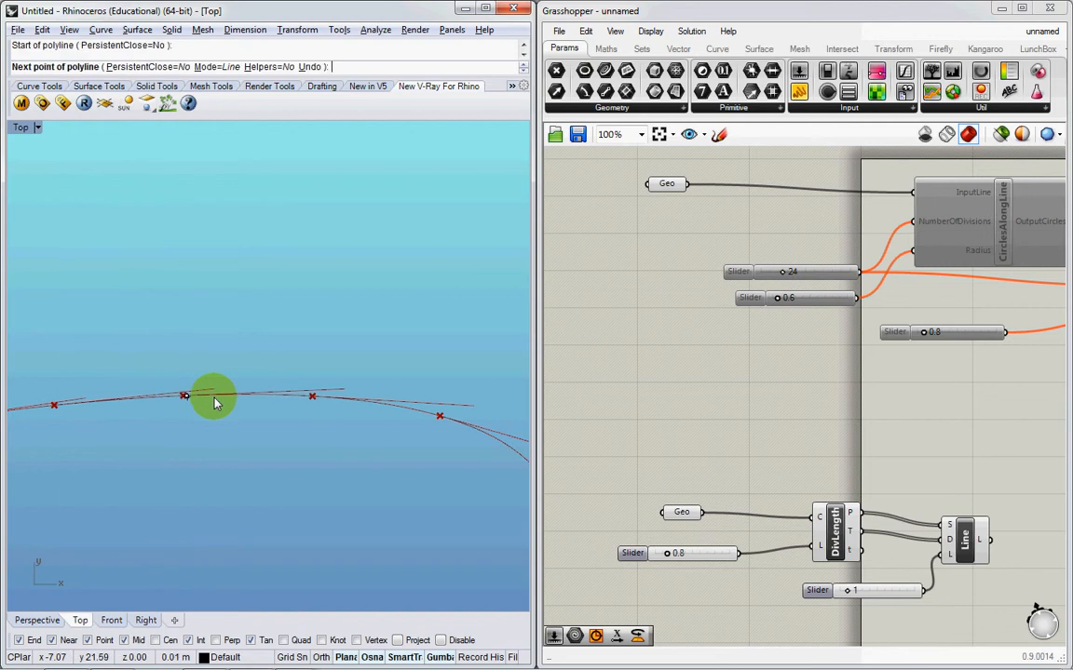
{"action": "left_click", "coordinate": [348, 381]}
Try rotating the trial line about its division point, and delete the line
{"action": "type", "text": "r"}
{"action": "key", "text": "Return"}
{"action": "left_click", "coordinate": [194, 400]}
{"action": "left_click", "coordinate": [344, 383]}
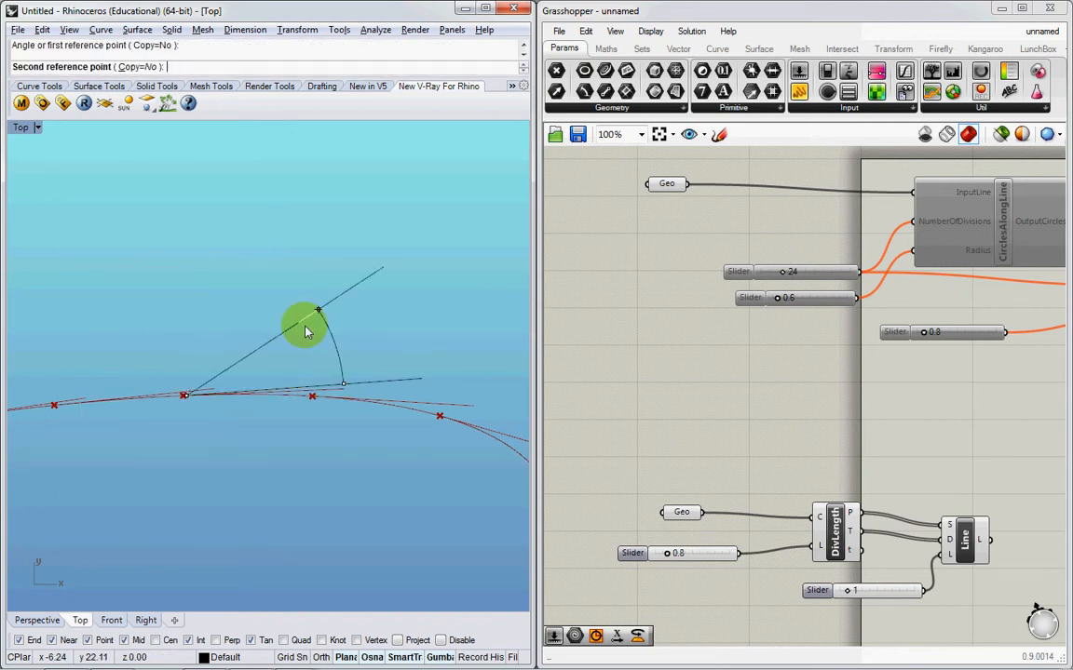
{"action": "key", "text": "Escape"}
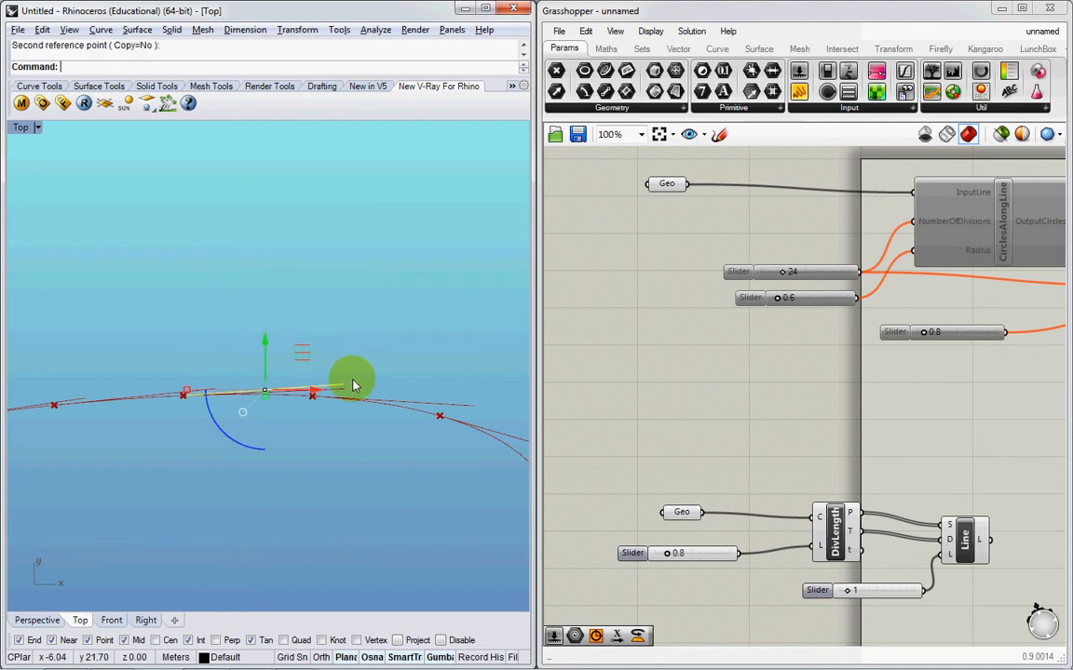
{"action": "key", "text": "Delete"}
Add a Rotate component beside Line SDL and connect the line output to its geometry input
{"action": "right_click_drag", "start_coordinate": [1061, 453], "coordinate": [842, 461]}
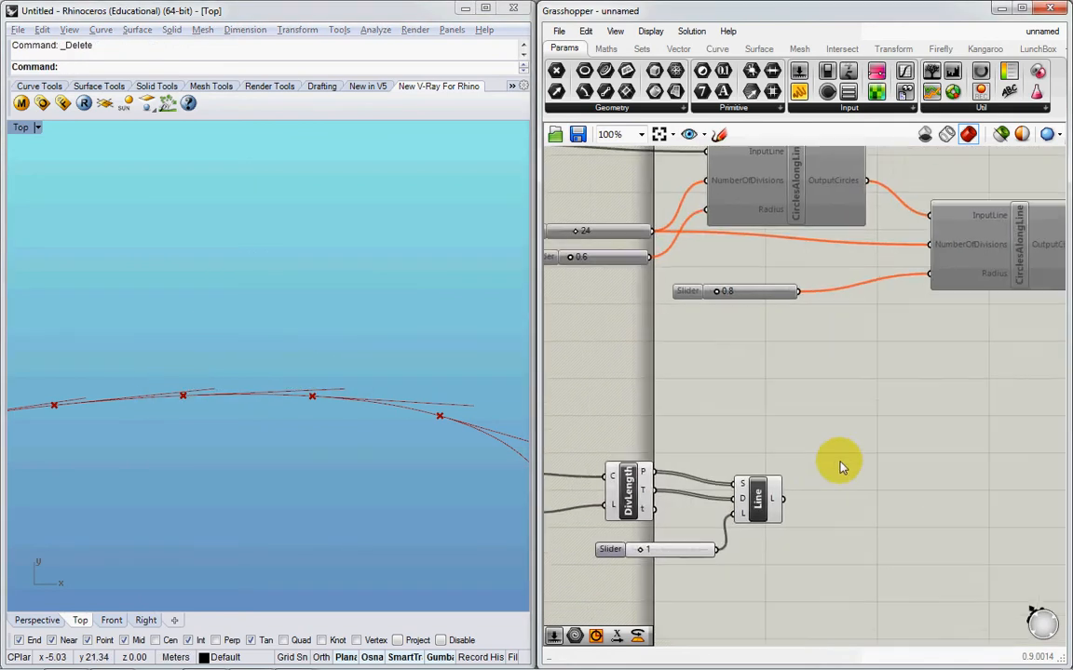
{"action": "double_click", "coordinate": [871, 494]}
{"action": "type", "text": "rot"}
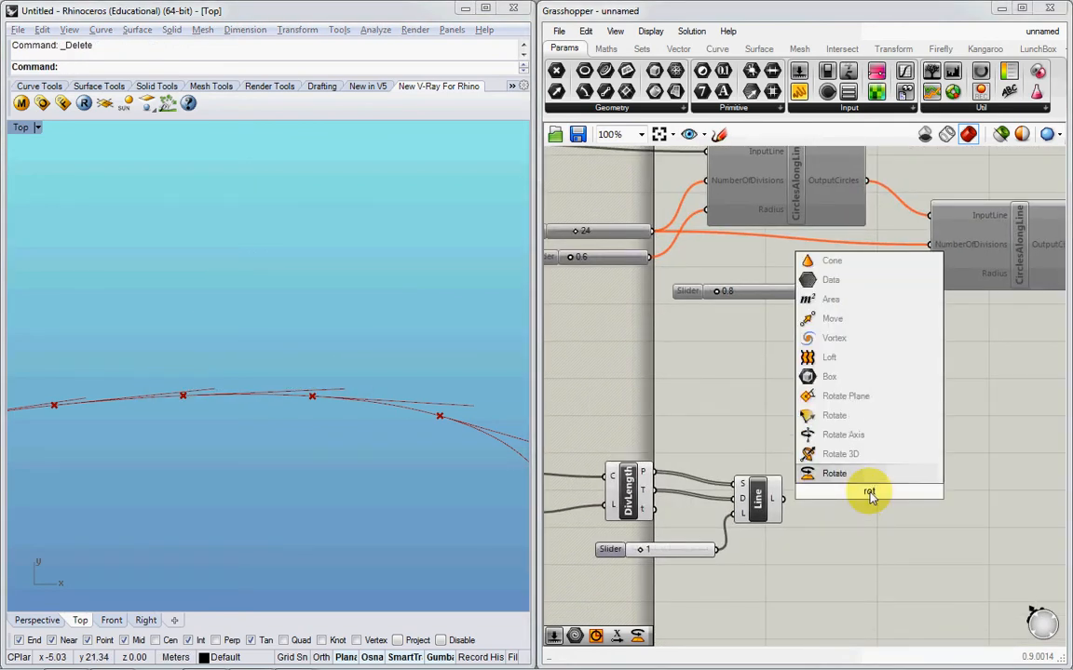
{"action": "left_click", "coordinate": [821, 474]}
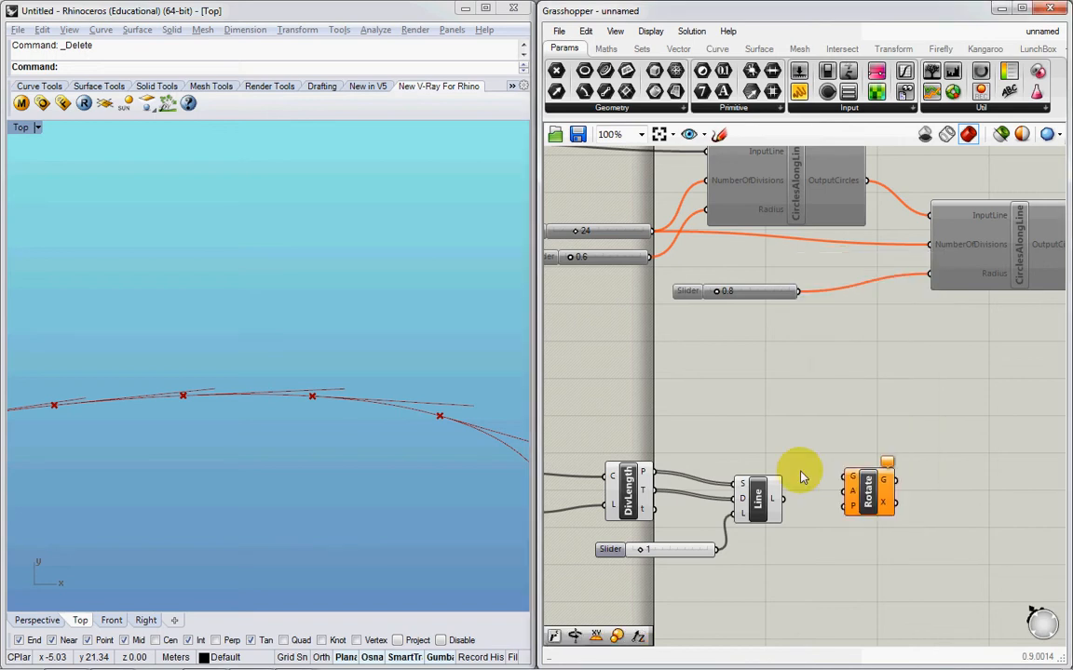
{"action": "scroll", "coordinate": [346, 368], "scroll_direction": "down", "scroll_amount": 5}
{"action": "right_click_drag", "start_coordinate": [341, 376], "coordinate": [327, 267]}
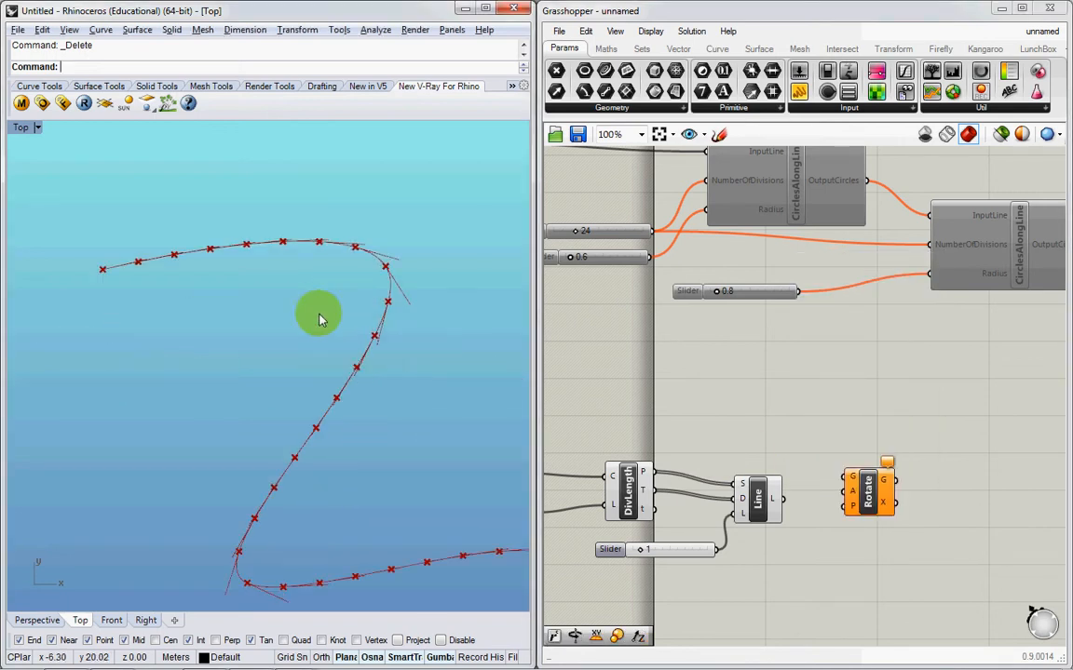
{"action": "left_click_drag", "start_coordinate": [772, 504], "coordinate": [888, 514]}
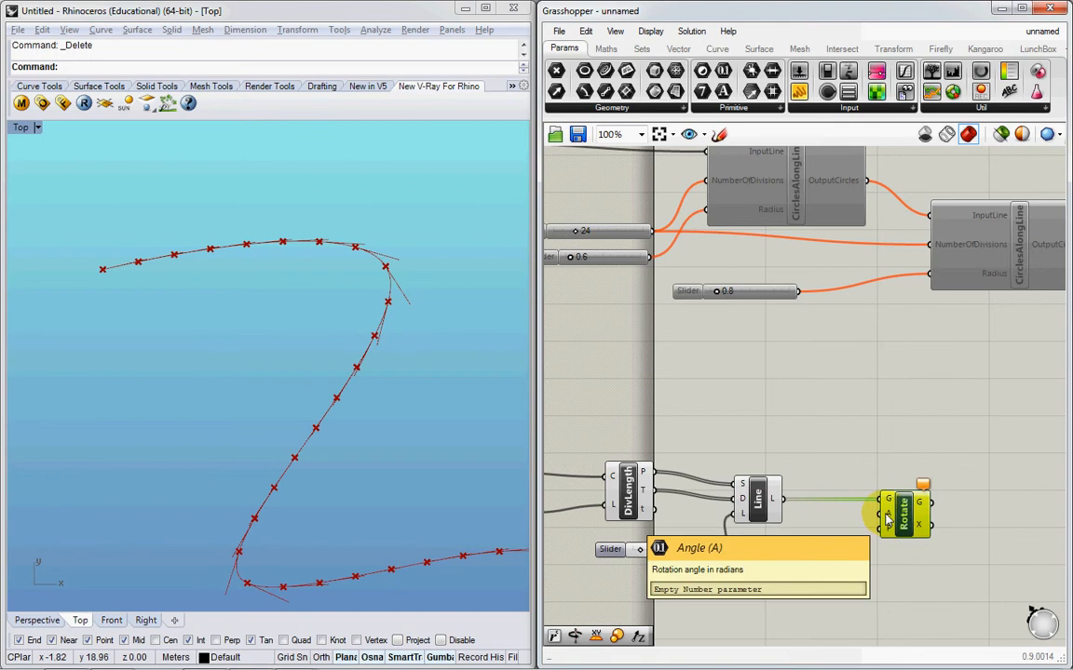
Add a number slider of 90 and place it below the Line SDL component
{"action": "double_click", "coordinate": [819, 573]}
{"action": "type", "text": "90"}
{"action": "key", "text": "Return"}
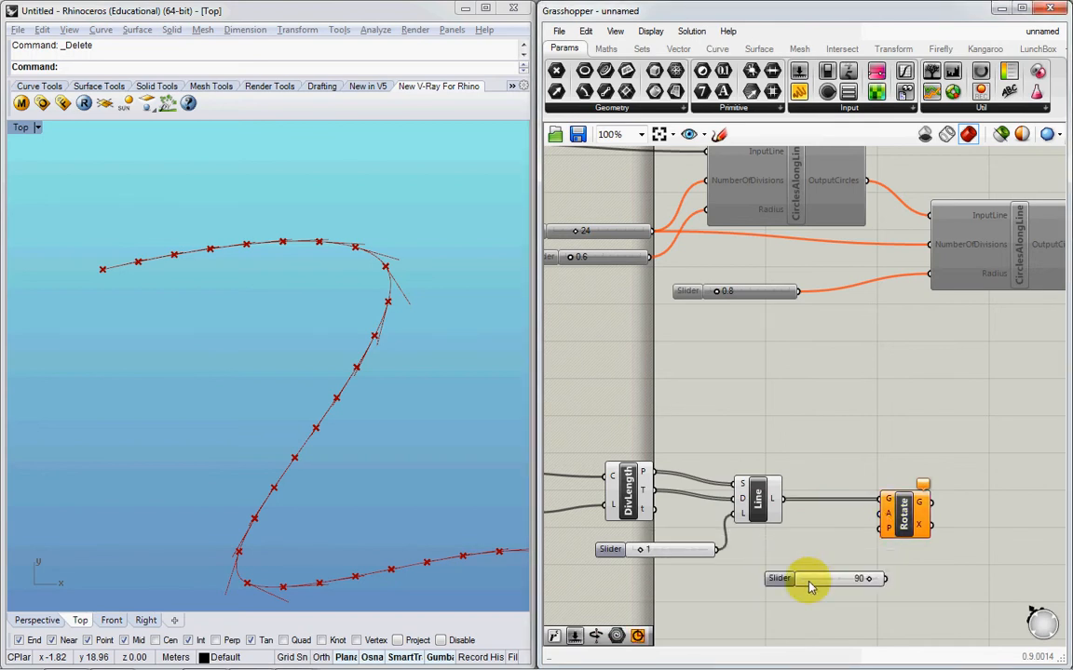
{"action": "left_click_drag", "start_coordinate": [807, 585], "coordinate": [757, 584]}
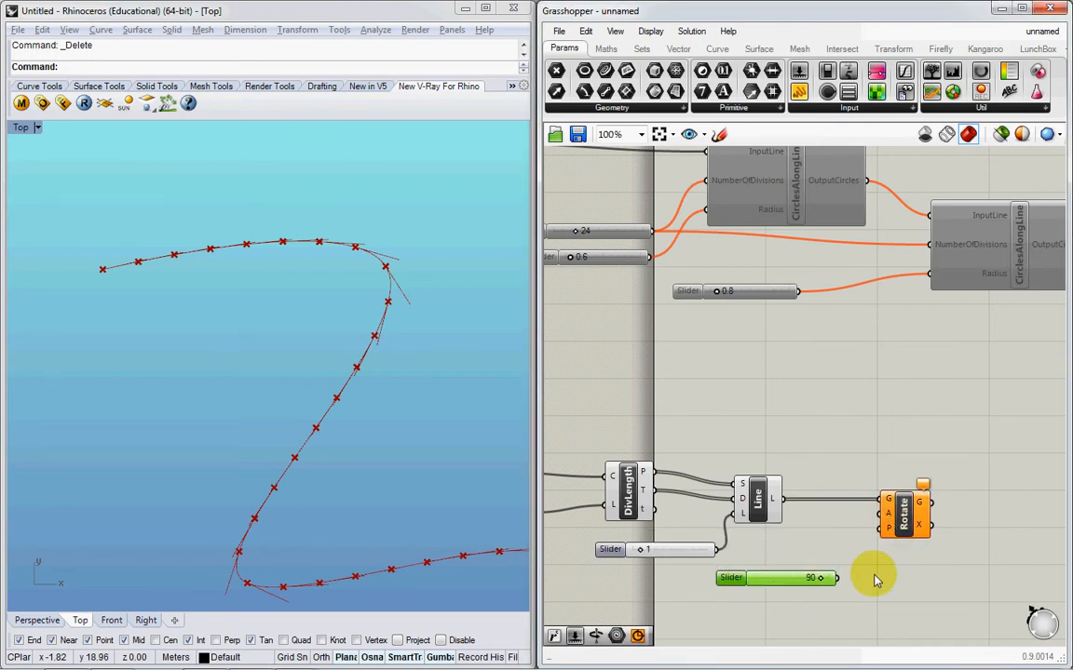
Add a Radians component and wire the 90 slider through it into Rotate's angle input
{"action": "double_click", "coordinate": [845, 567]}
{"action": "type", "text": "ad"}
{"action": "key", "text": "BackSpace"}
{"action": "key", "text": "BackSpace"}
{"action": "type", "text": "radis"}
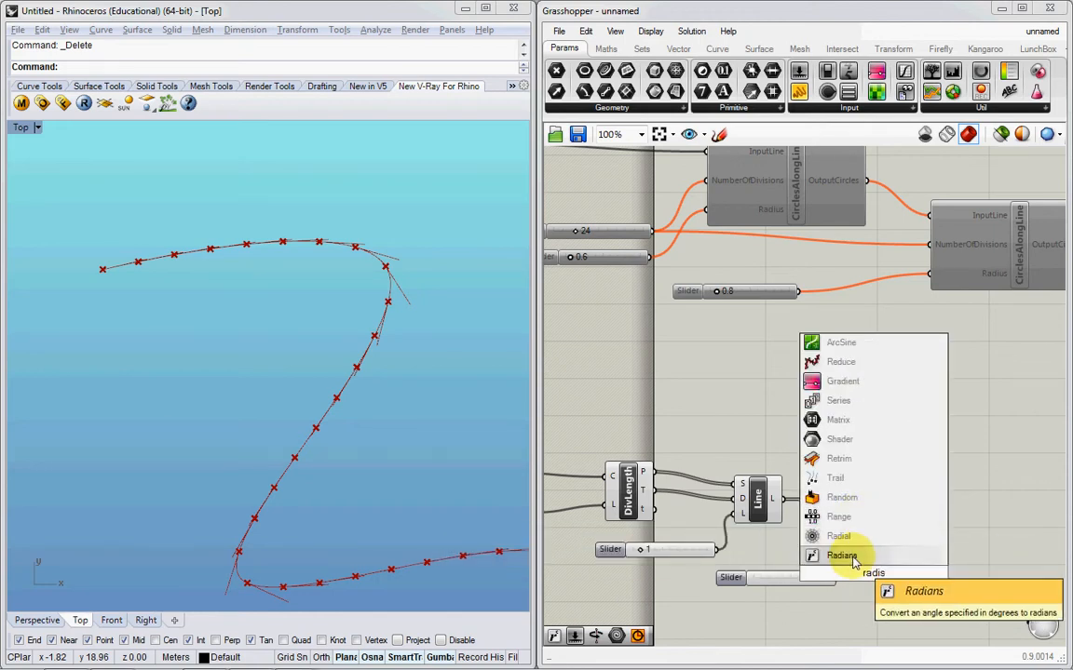
{"action": "left_click", "coordinate": [853, 559]}
{"action": "left_click_drag", "start_coordinate": [843, 583], "coordinate": [857, 574]}
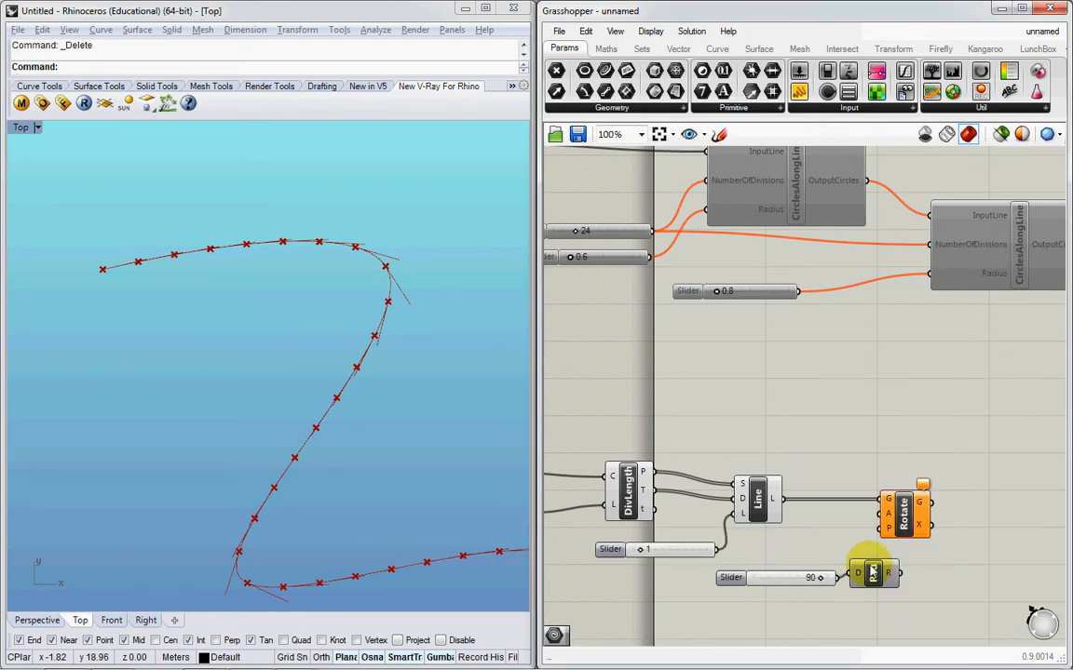
{"action": "left_click_drag", "start_coordinate": [886, 523], "coordinate": [983, 540]}
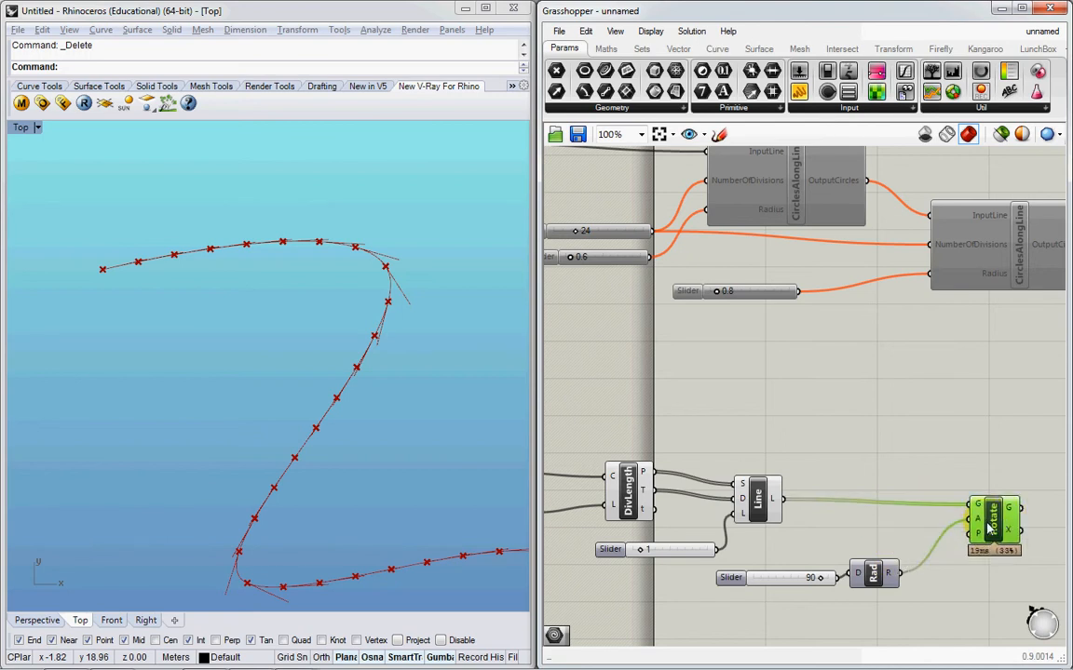
Add an XY Plane component and connect Divide Length's points to its origin input
{"action": "right_click_drag", "start_coordinate": [983, 543], "coordinate": [946, 534]}
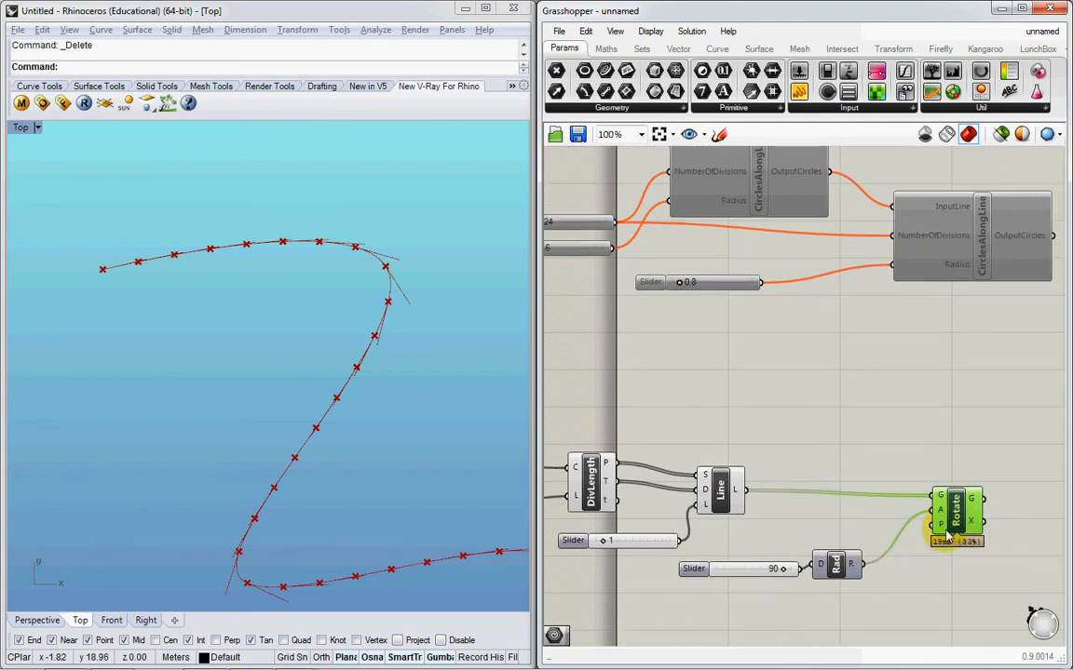
{"action": "double_click", "coordinate": [917, 574]}
{"action": "type", "text": "xy"}
{"action": "left_click", "coordinate": [894, 562]}
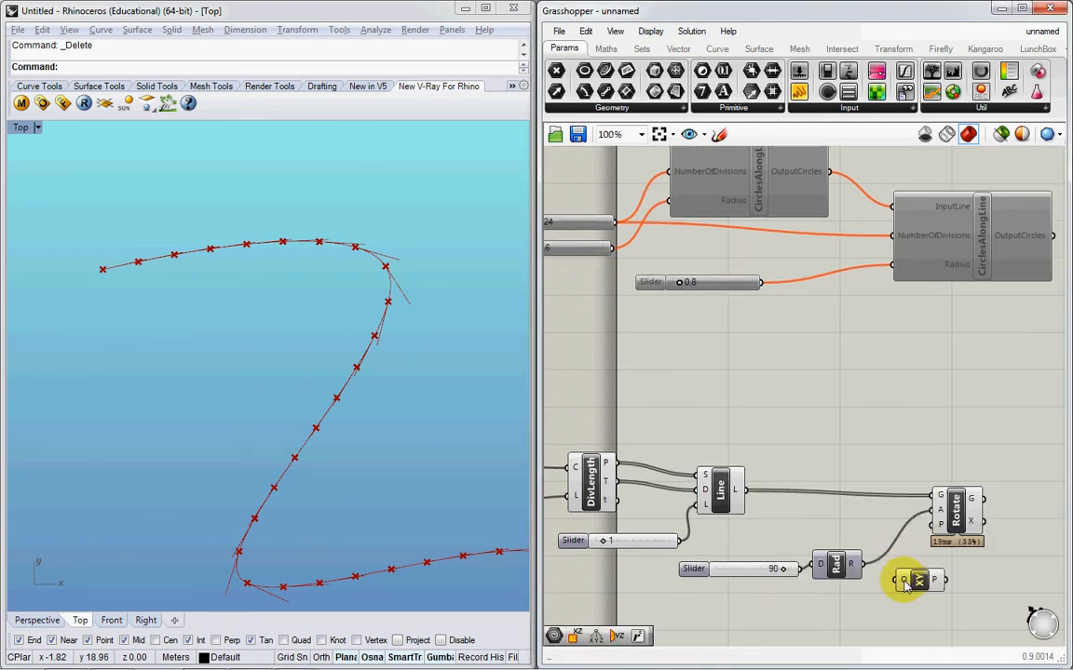
{"action": "left_click_drag", "start_coordinate": [901, 582], "coordinate": [618, 465]}
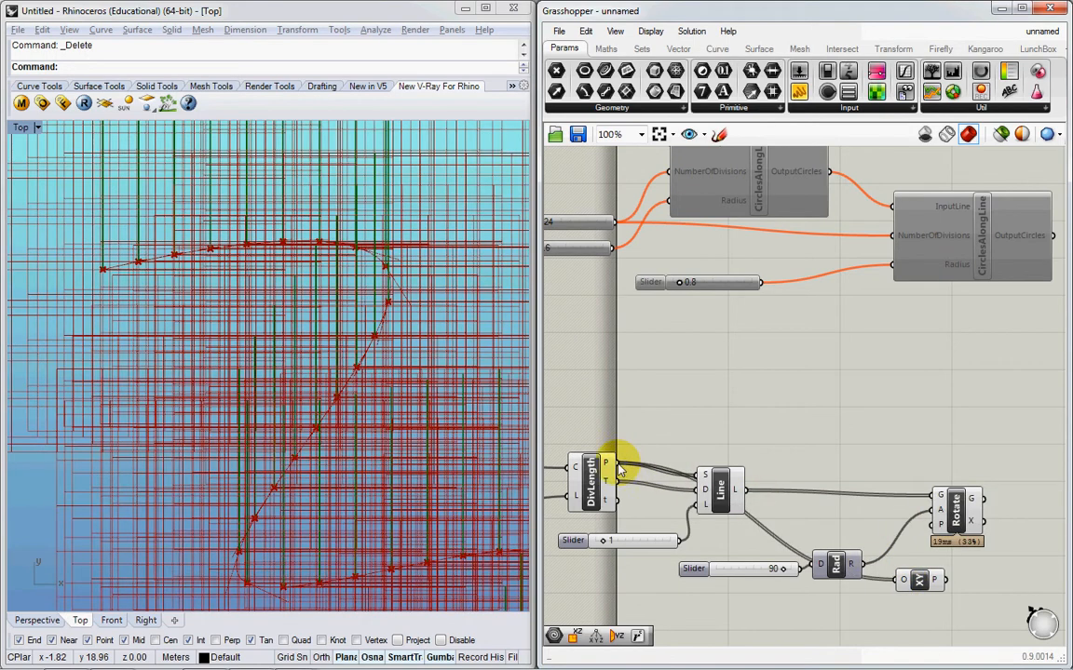
Move the XY Plane component above Line SDL, hide its preview and connect its plane output to Rotate's plane input
{"action": "right_click_drag", "start_coordinate": [934, 599], "coordinate": [919, 552]}
{"action": "left_click_drag", "start_coordinate": [884, 544], "coordinate": [826, 373]}
{"action": "middle_click", "coordinate": [824, 372]}
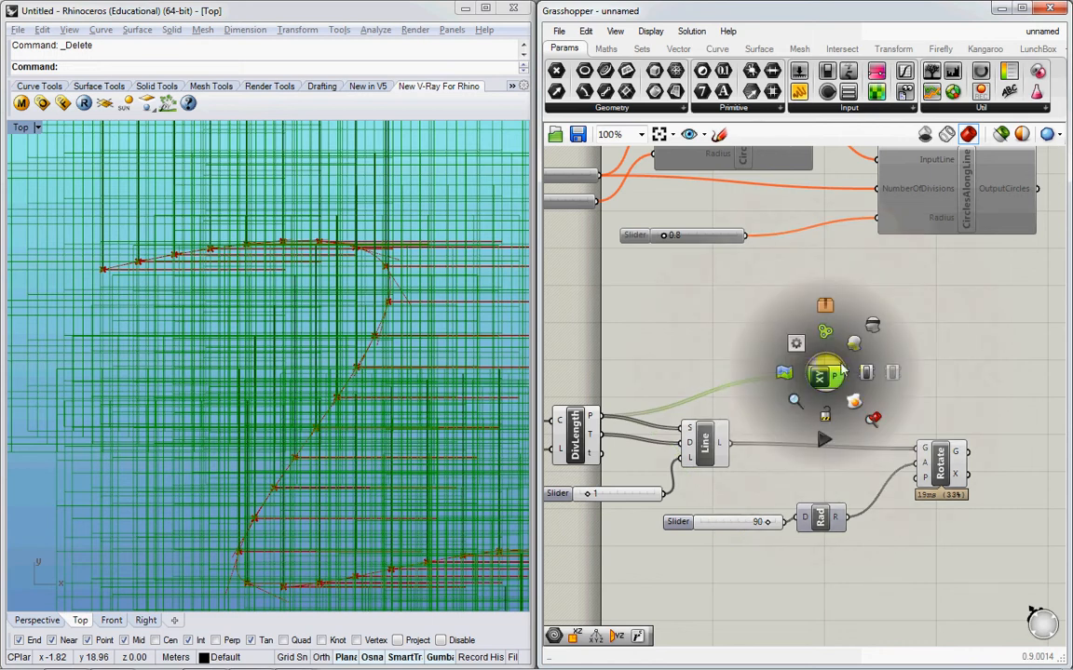
{"action": "left_click", "coordinate": [872, 322]}
{"action": "left_click_drag", "start_coordinate": [847, 377], "coordinate": [924, 477]}
{"action": "left_click", "coordinate": [940, 461]}
Set the rotation angle slider to 30
{"action": "scroll", "coordinate": [319, 304], "scroll_direction": "down", "scroll_amount": 3}
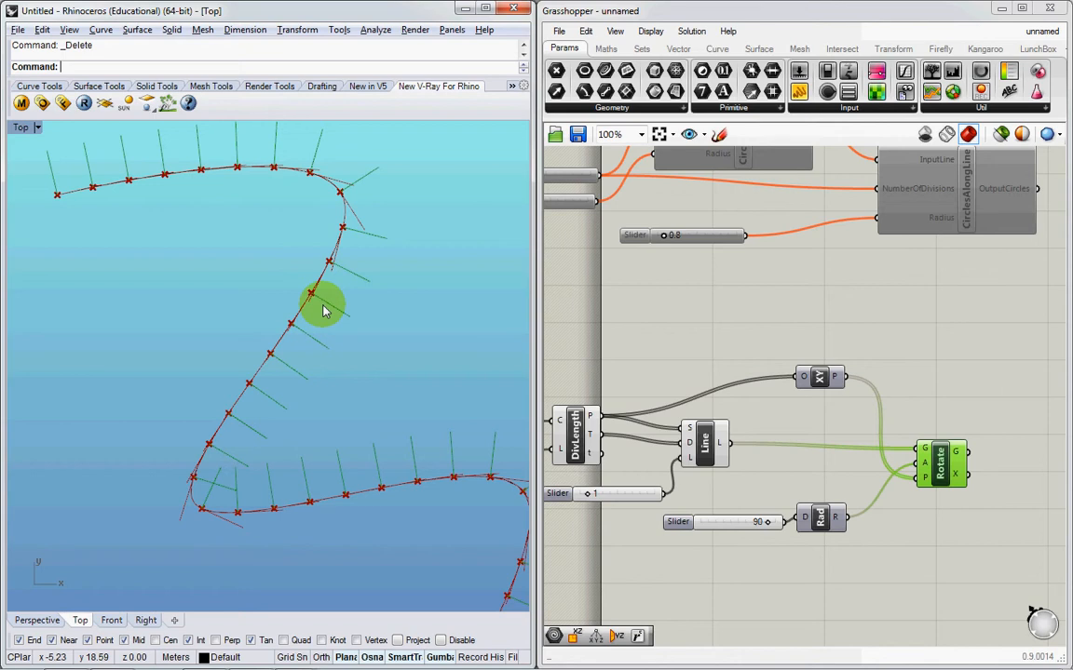
{"action": "left_click_drag", "start_coordinate": [765, 521], "coordinate": [720, 525]}
{"action": "right_click_drag", "start_coordinate": [389, 259], "coordinate": [377, 282]}
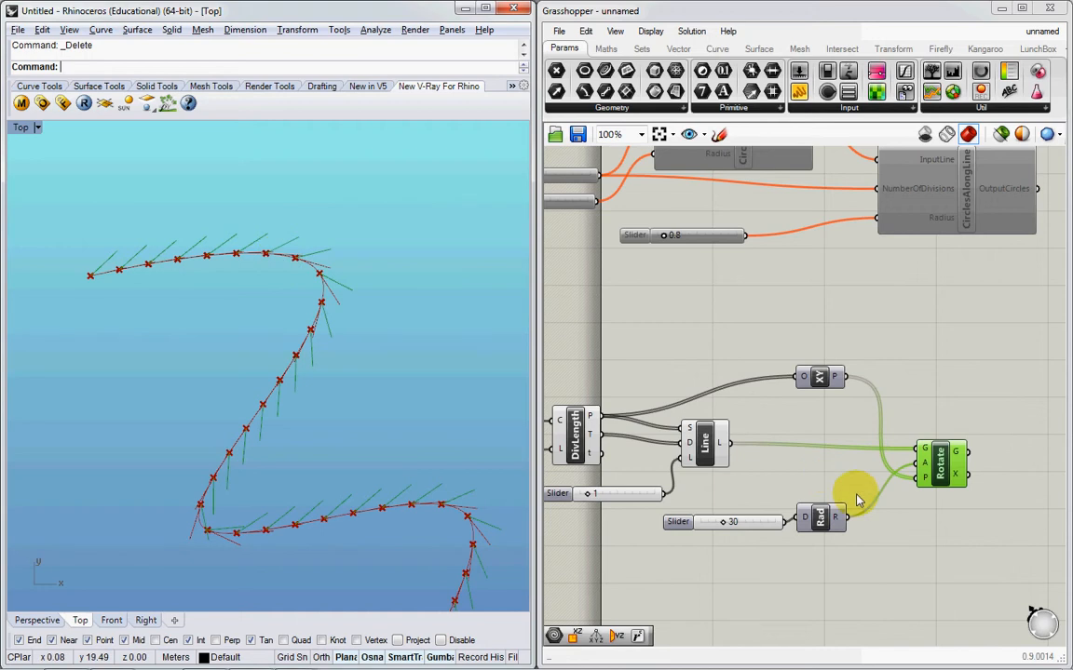
Add a Mirror Curve component beside Rotate and connect Rotate's geometry output to its geometry input
{"action": "right_click_drag", "start_coordinate": [938, 456], "coordinate": [817, 468]}
{"action": "double_click", "coordinate": [922, 504]}
{"action": "type", "text": "mi"}
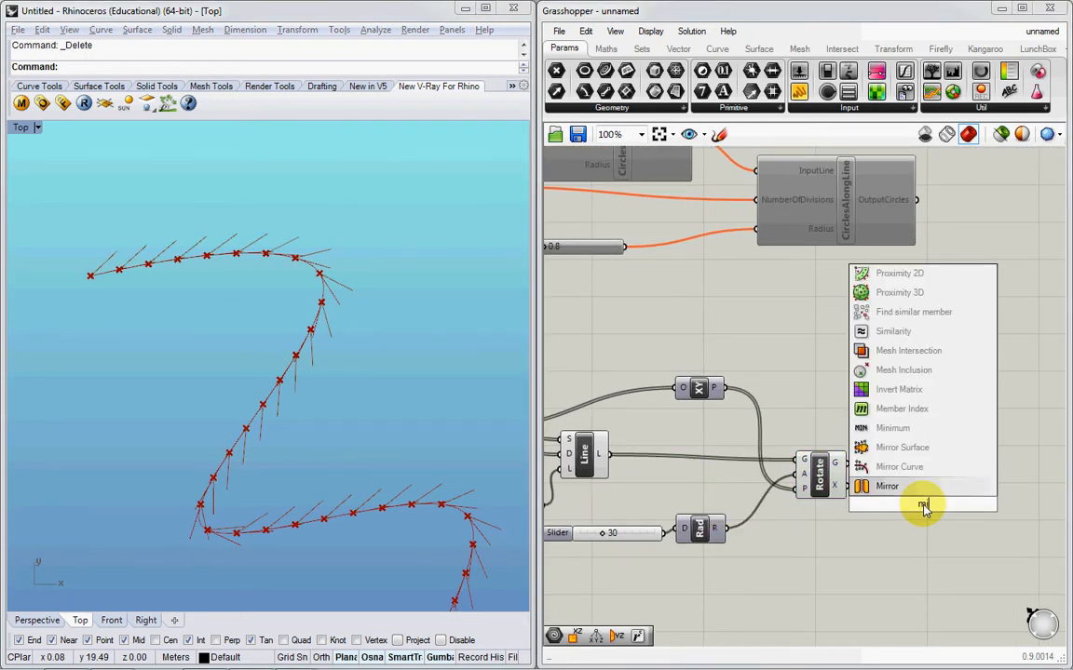
{"action": "left_click", "coordinate": [901, 468]}
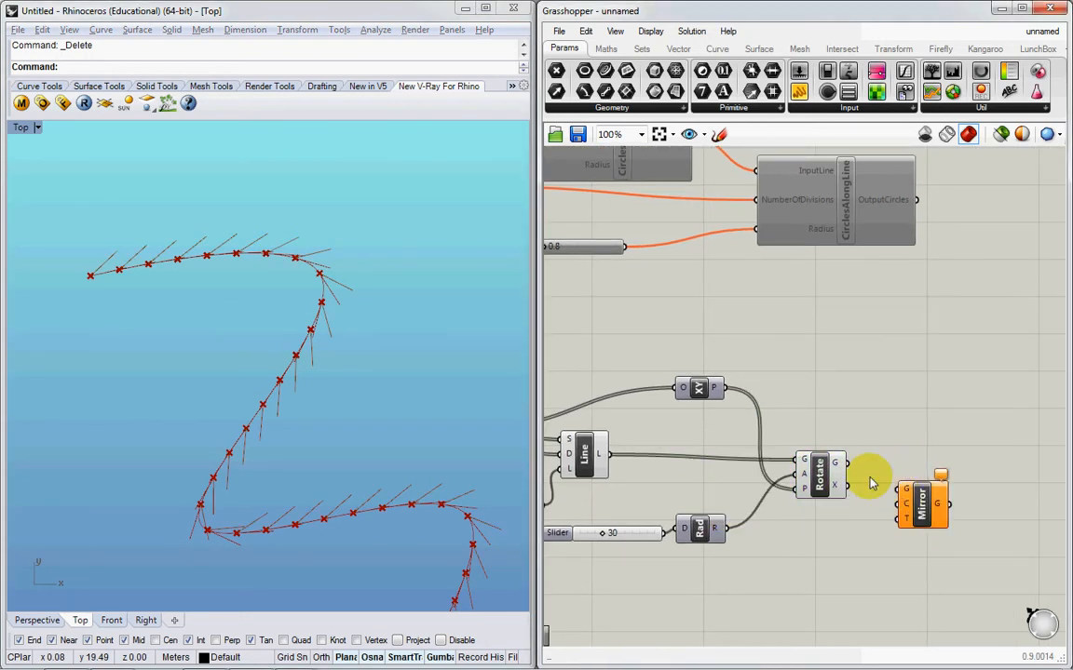
{"action": "left_click_drag", "start_coordinate": [848, 468], "coordinate": [917, 491]}
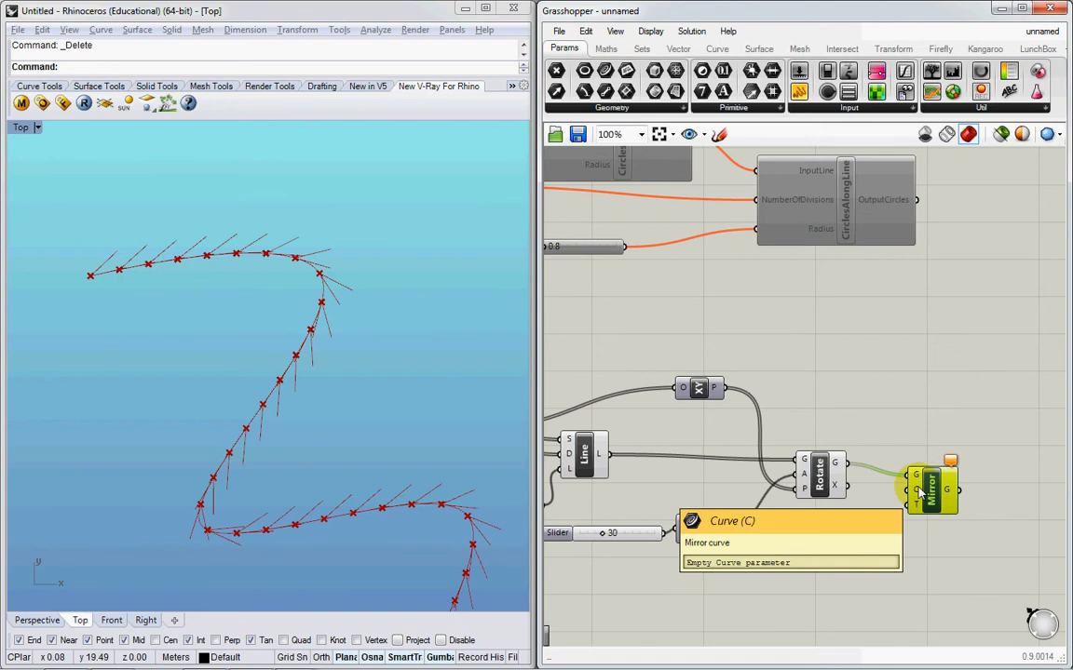
Connect the source curve's Geometry parameter to the Mirror component's curve input
{"action": "scroll", "coordinate": [781, 462], "scroll_direction": "down", "scroll_amount": 1}
{"action": "right_click_drag", "start_coordinate": [781, 461], "coordinate": [973, 461]}
{"action": "left_click_drag", "start_coordinate": [589, 438], "coordinate": [574, 408]}
{"action": "left_click", "coordinate": [678, 399]}
{"action": "double_click", "coordinate": [589, 410]}
{"action": "left_click", "coordinate": [590, 406]}
{"action": "double_click", "coordinate": [637, 391]}
{"action": "left_click_drag", "start_coordinate": [589, 403], "coordinate": [1035, 460]}
Set the rotation angle slider to 10 and the line length slider to 2
{"action": "right_click_drag", "start_coordinate": [205, 358], "coordinate": [196, 247]}
{"action": "right_click_drag", "start_coordinate": [351, 570], "coordinate": [431, 539]}
{"action": "left_click", "coordinate": [771, 519]}
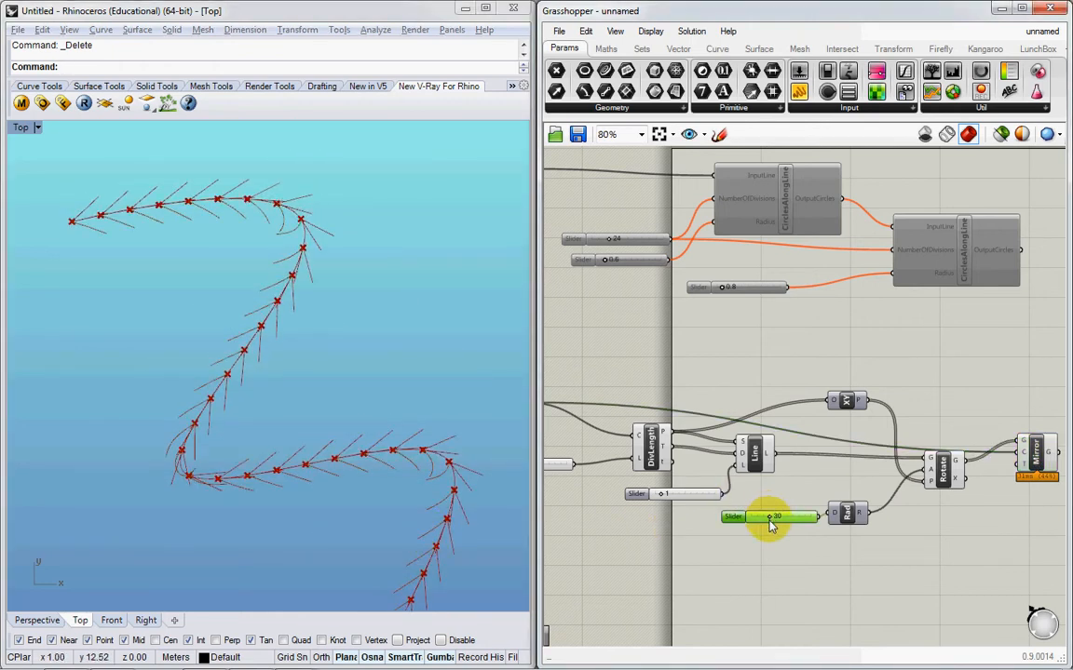
{"action": "left_click_drag", "start_coordinate": [774, 522], "coordinate": [761, 523]}
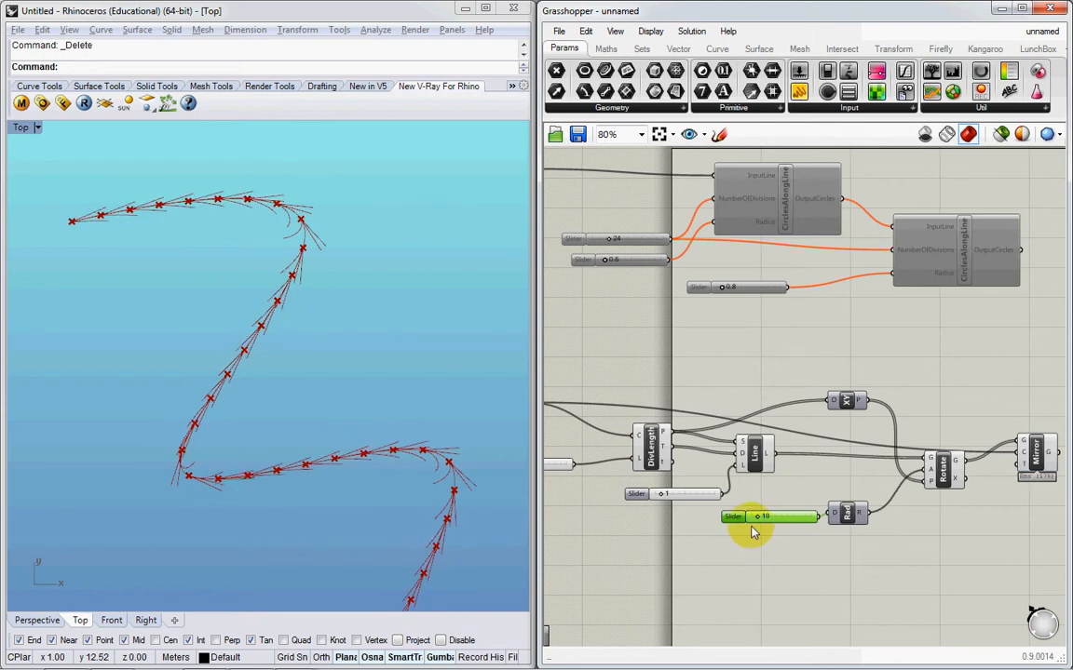
{"action": "mouse_move", "coordinate": [663, 499]}
{"action": "left_mouse_down"}
{"action": "mouse_move", "coordinate": [678, 490]}
{"action": "mouse_move", "coordinate": [666, 499]}
{"action": "left_mouse_up"}
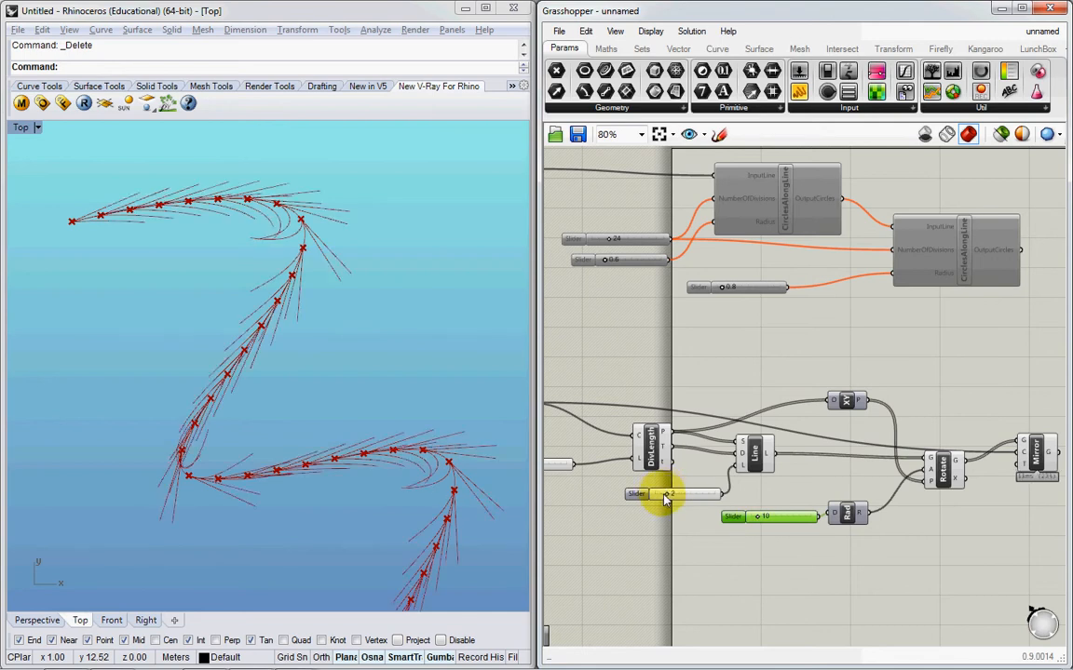
Examine how the rotated and mirrored lines follow the bends of the winding curve in the Rhino viewport
{"action": "scroll", "coordinate": [404, 475], "scroll_direction": "up", "scroll_amount": 2}
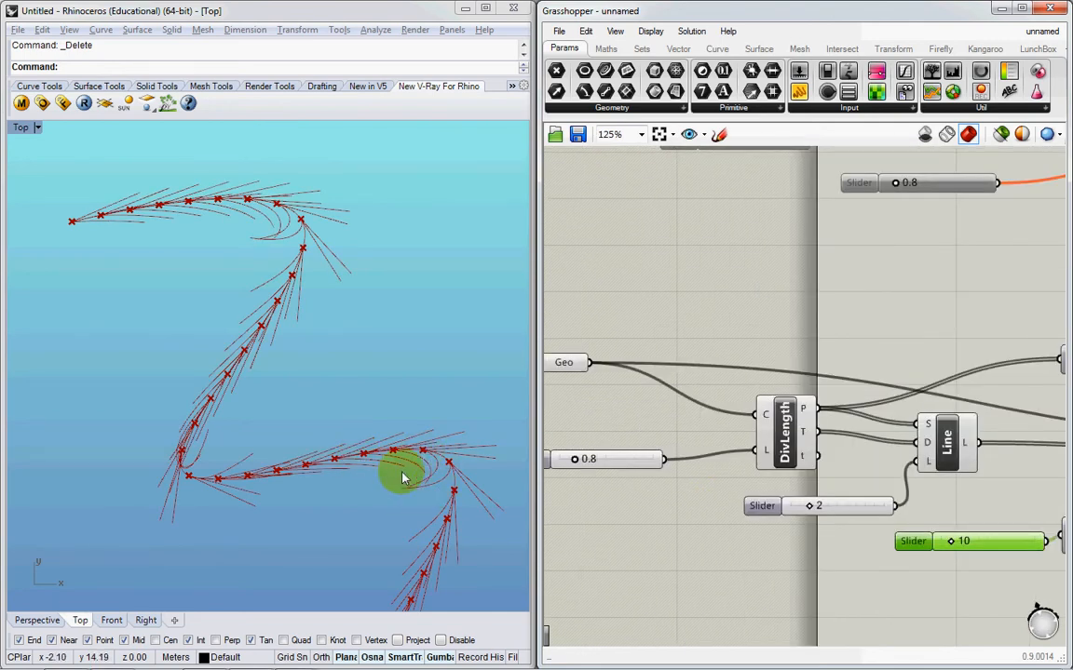
{"action": "right_click_drag", "start_coordinate": [402, 459], "coordinate": [365, 441]}
{"action": "scroll", "coordinate": [365, 444], "scroll_direction": "up", "scroll_amount": 5}
{"action": "scroll", "coordinate": [298, 415], "scroll_direction": "down", "scroll_amount": 3}
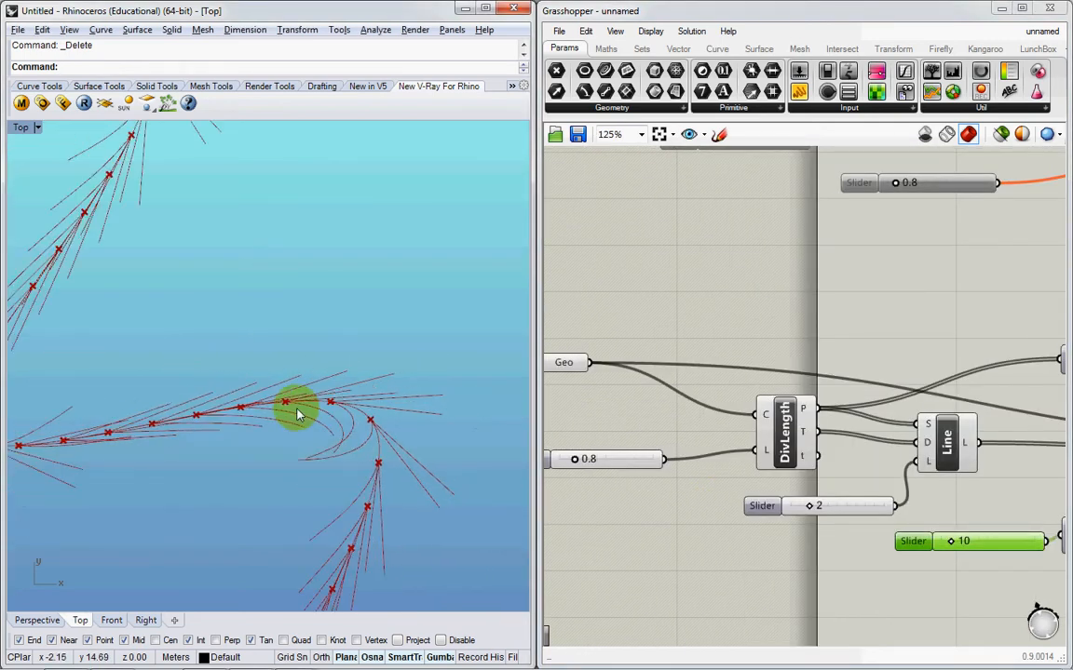
{"action": "scroll", "coordinate": [286, 406], "scroll_direction": "down", "scroll_amount": 9}
{"action": "right_click_drag", "start_coordinate": [289, 456], "coordinate": [290, 398]}
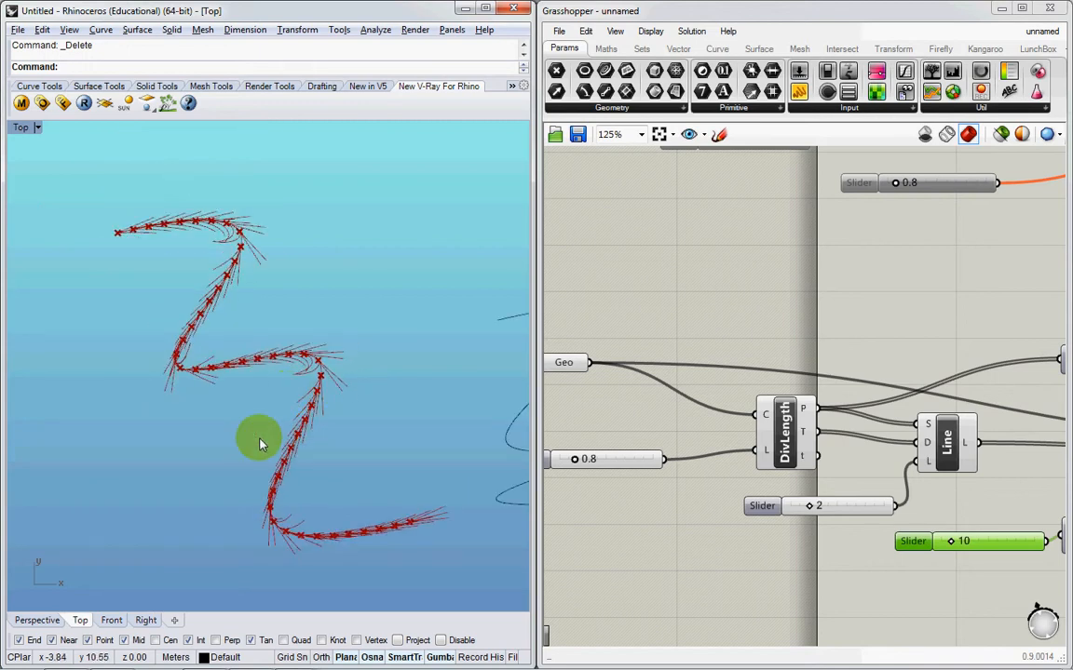
{"action": "right_click_drag", "start_coordinate": [291, 453], "coordinate": [286, 466]}
{"action": "mouse_move", "coordinate": [266, 509]}
{"action": "left_mouse_down"}
{"action": "mouse_move", "coordinate": [299, 433]}
{"action": "mouse_move", "coordinate": [261, 531]}
{"action": "left_mouse_up"}
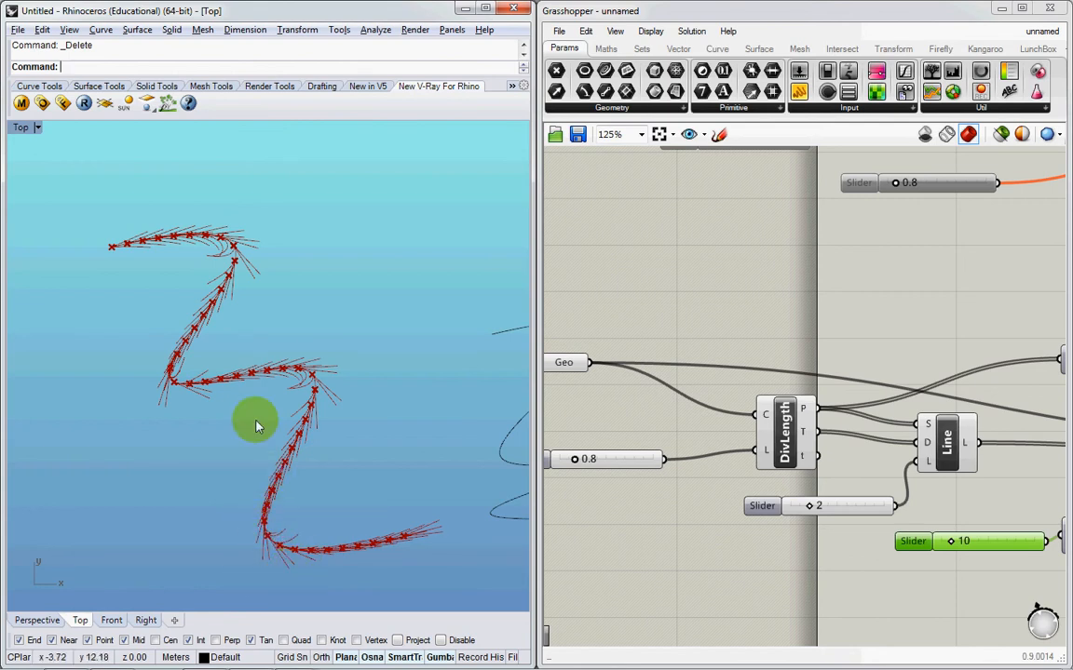
{"action": "scroll", "coordinate": [252, 419], "scroll_direction": "up", "scroll_amount": 2}
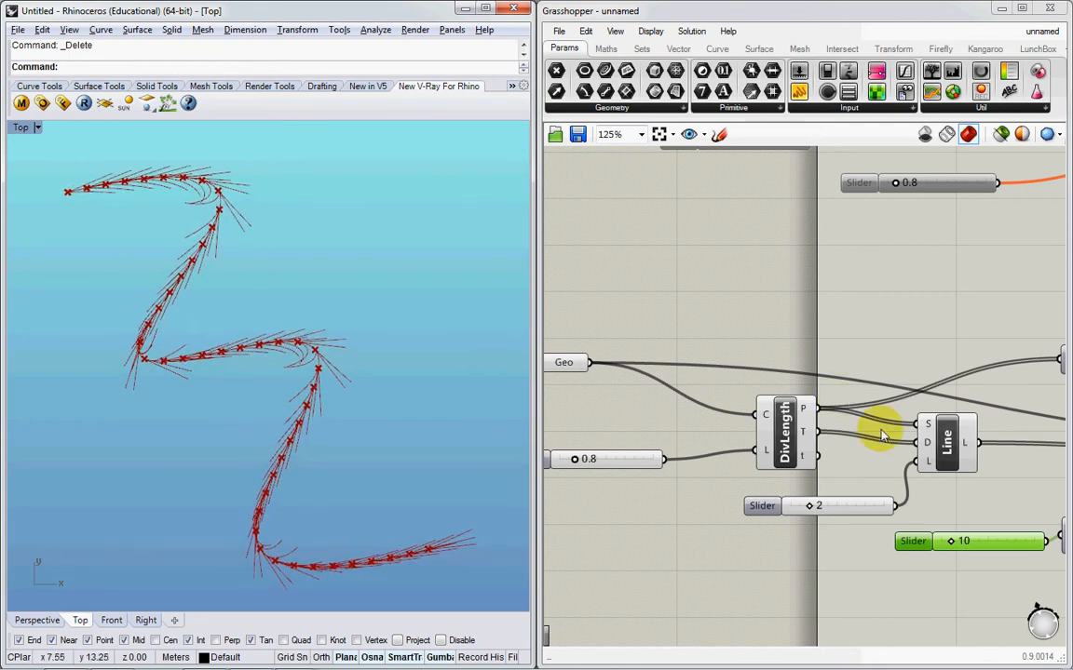
Set the Divide Length slider to 0.4
{"action": "scroll", "coordinate": [878, 431], "scroll_direction": "down", "scroll_amount": 2}
{"action": "right_click_drag", "start_coordinate": [756, 401], "coordinate": [807, 388]}
{"action": "right_click_drag", "start_coordinate": [905, 428], "coordinate": [958, 525]}
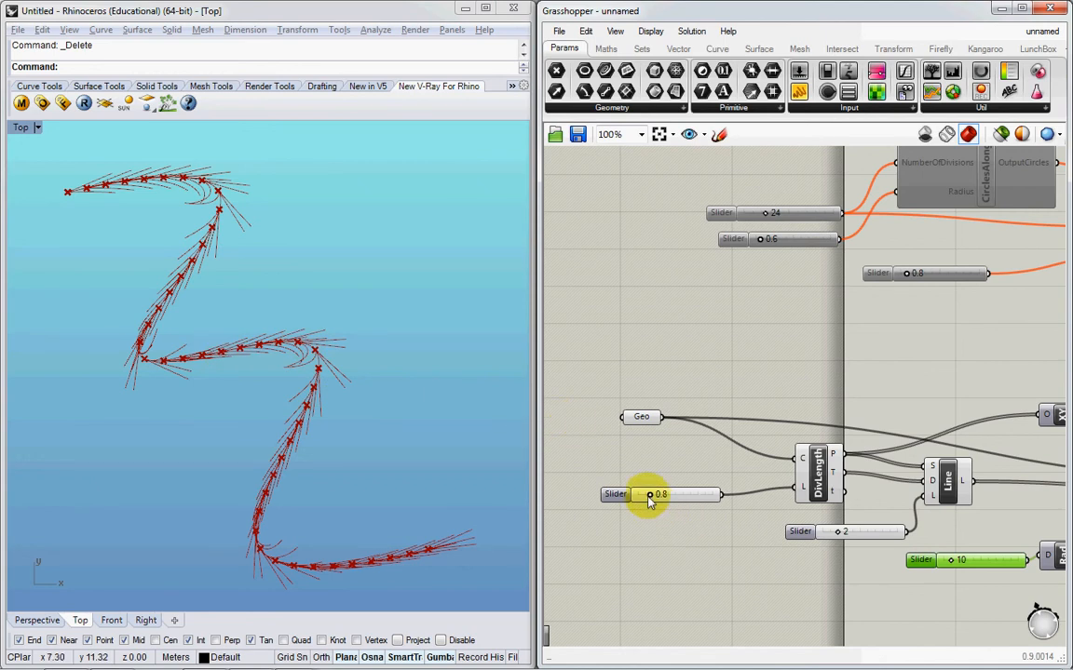
{"action": "left_click_drag", "start_coordinate": [650, 500], "coordinate": [646, 500]}
{"action": "right_click_drag", "start_coordinate": [749, 494], "coordinate": [672, 473]}
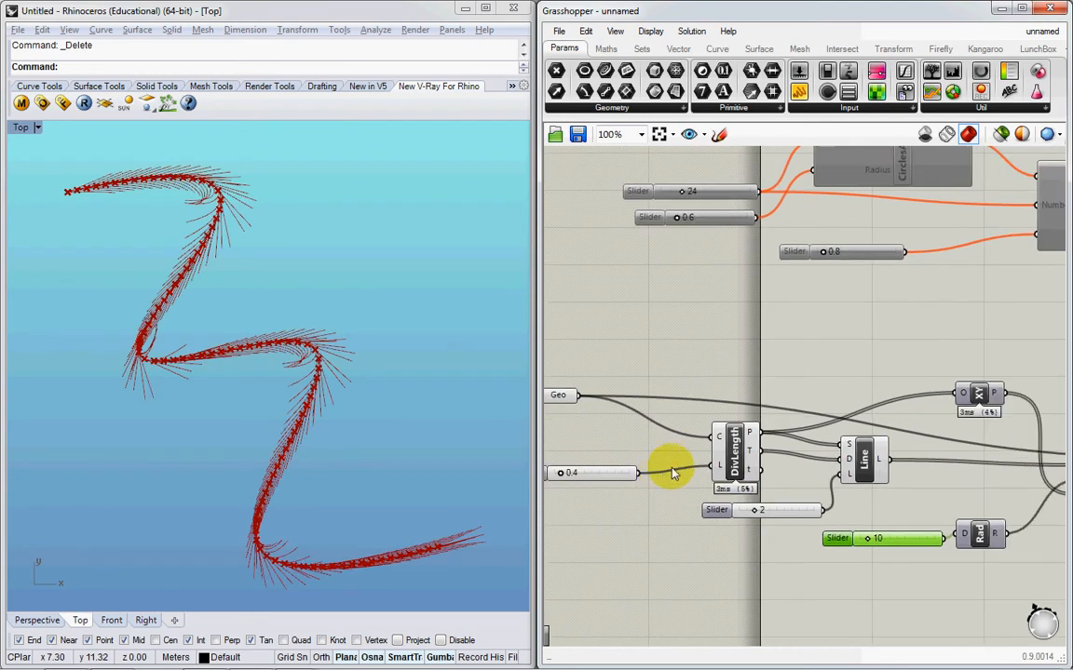
Set the Divide Length slider to 0.7
{"action": "scroll", "coordinate": [588, 476], "scroll_direction": "up", "scroll_amount": 5}
{"action": "mouse_move", "coordinate": [630, 478]}
{"action": "left_mouse_down"}
{"action": "mouse_move", "coordinate": [621, 479]}
{"action": "mouse_move", "coordinate": [631, 478]}
{"action": "left_mouse_up"}
{"action": "scroll", "coordinate": [275, 384], "scroll_direction": "up", "scroll_amount": 4}
{"action": "scroll", "coordinate": [277, 384], "scroll_direction": "down", "scroll_amount": 5}
{"action": "scroll", "coordinate": [280, 387], "scroll_direction": "up", "scroll_amount": 1}
{"action": "left_click_drag", "start_coordinate": [631, 476], "coordinate": [640, 476]}
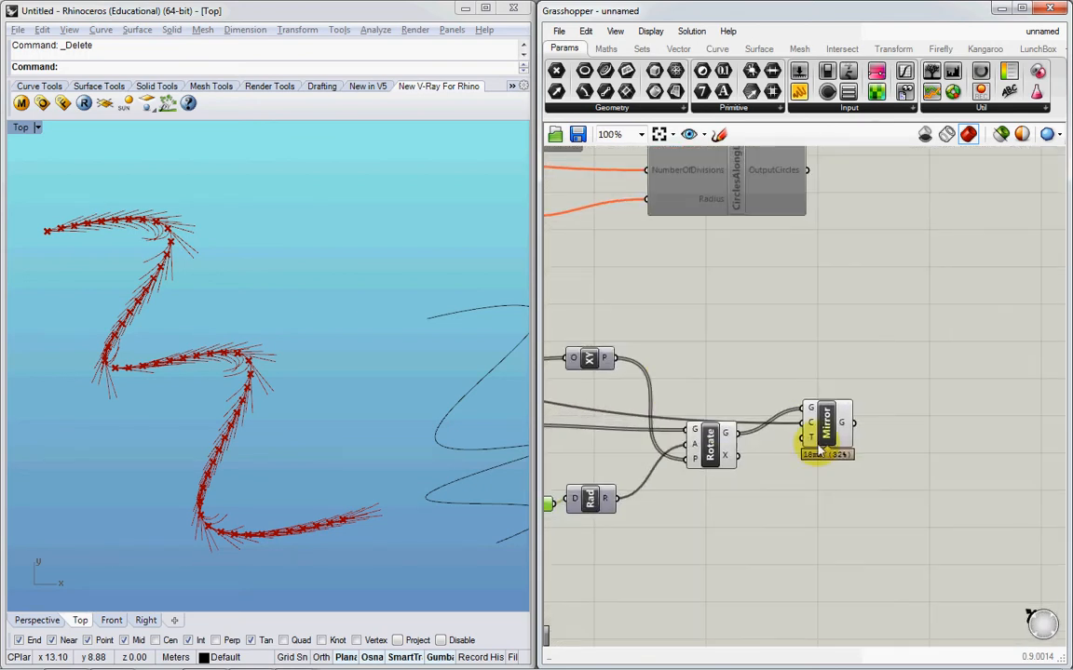
{"action": "left_click_drag", "start_coordinate": [827, 430], "coordinate": [831, 427]}
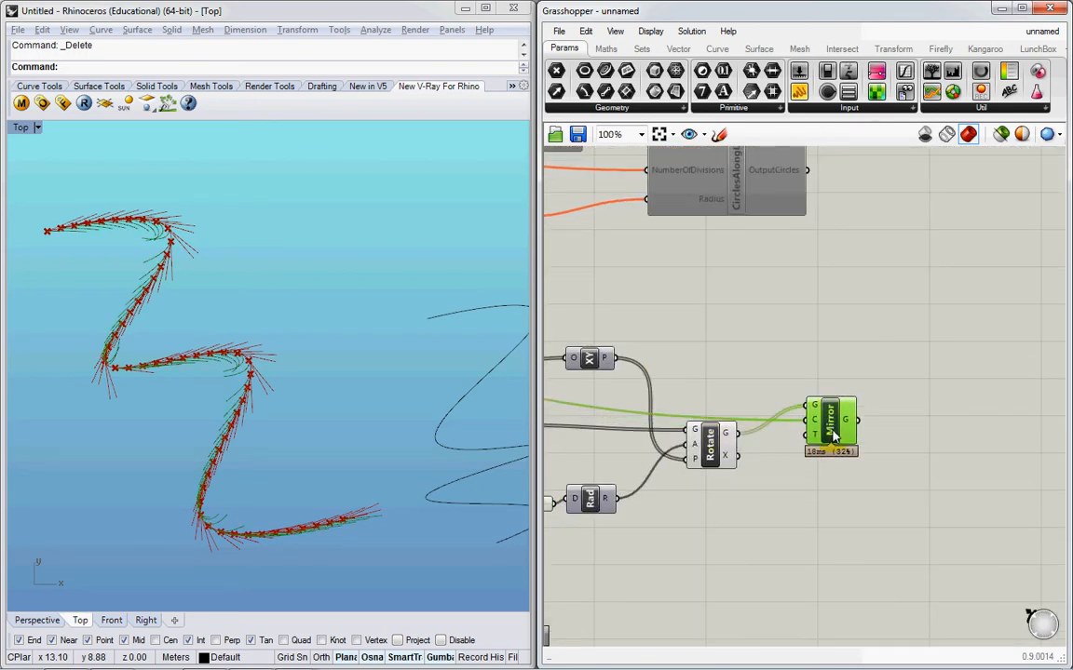
{"action": "scroll", "coordinate": [835, 436], "scroll_direction": "down", "scroll_amount": 3}
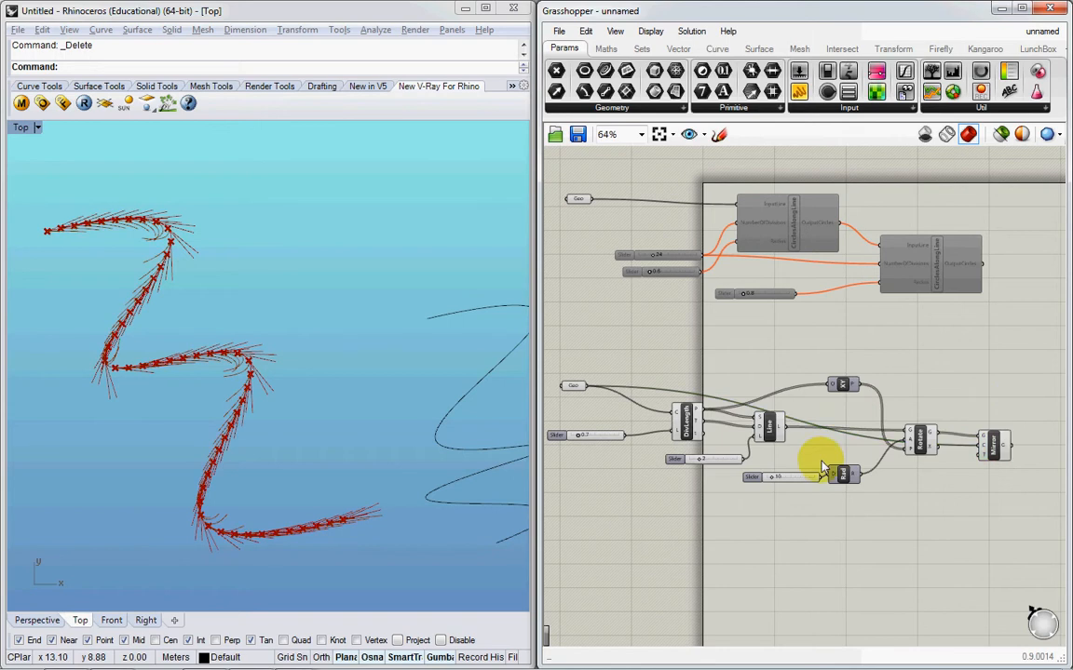
{"action": "left_click_drag", "start_coordinate": [1019, 383], "coordinate": [556, 503]}
{"action": "left_click_drag", "start_coordinate": [851, 387], "coordinate": [882, 398]}
{"action": "left_click", "coordinate": [952, 369]}
{"action": "left_click_drag", "start_coordinate": [1017, 366], "coordinate": [568, 502]}
{"action": "right_click_drag", "start_coordinate": [620, 373], "coordinate": [674, 376]}
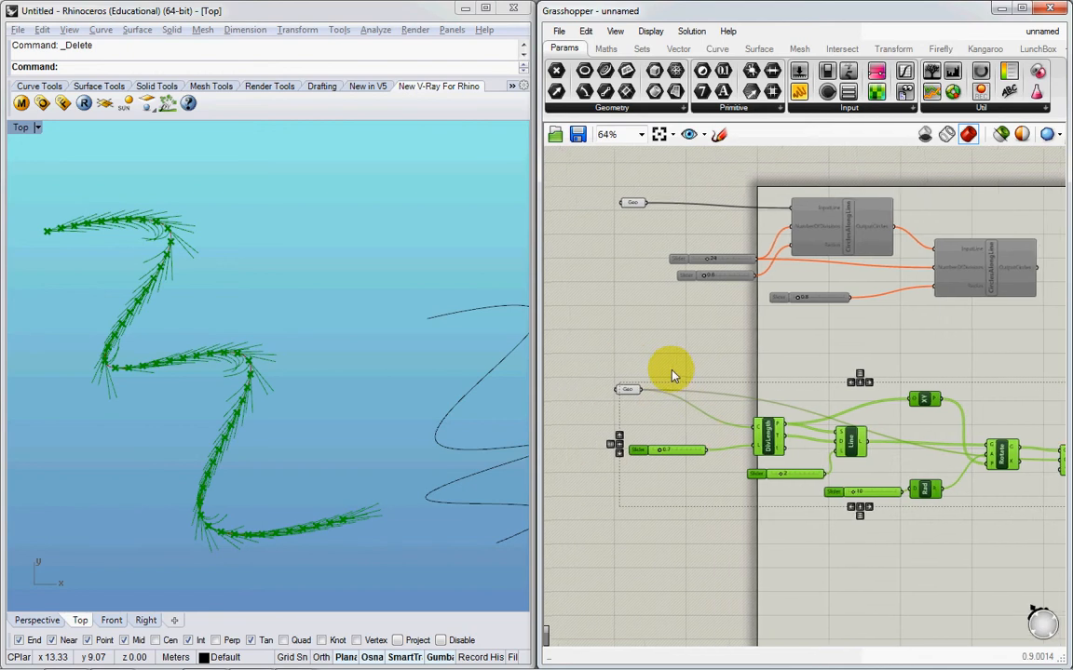
{"action": "left_click", "coordinate": [674, 376]}
{"action": "scroll", "coordinate": [674, 376], "scroll_direction": "up", "scroll_amount": 3}
{"action": "double_click", "coordinate": [633, 360]}
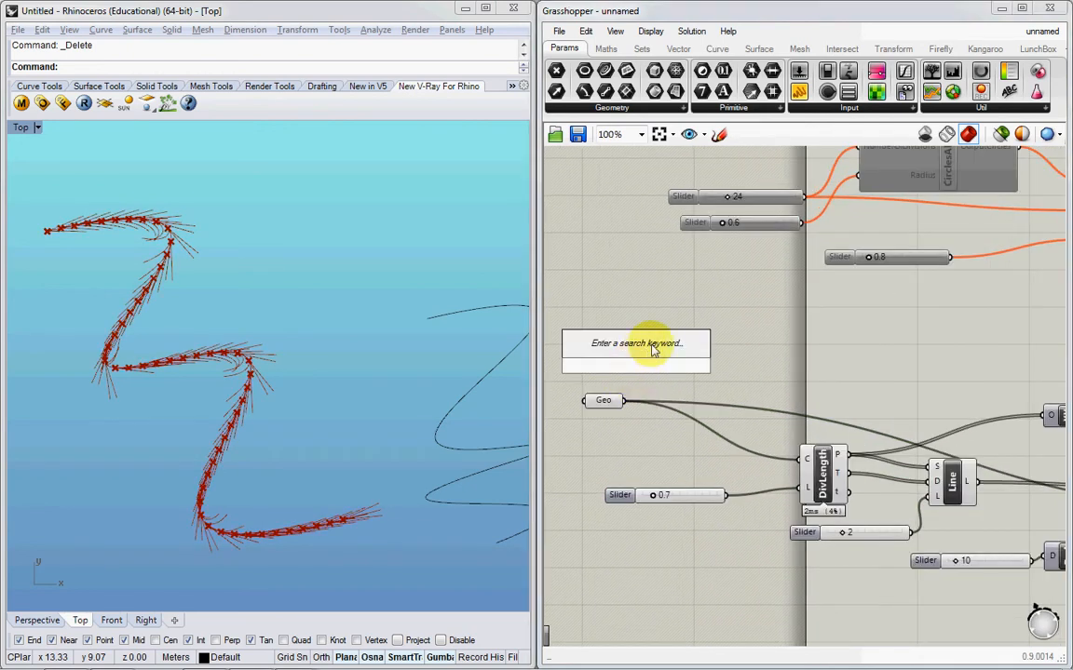
{"action": "right_click_drag", "start_coordinate": [838, 398], "coordinate": [768, 392]}
{"action": "scroll", "coordinate": [768, 392], "scroll_direction": "down", "scroll_amount": 4}
{"action": "right_click_drag", "start_coordinate": [948, 439], "coordinate": [821, 432]}
{"action": "scroll", "coordinate": [821, 432], "scroll_direction": "up", "scroll_amount": 4}
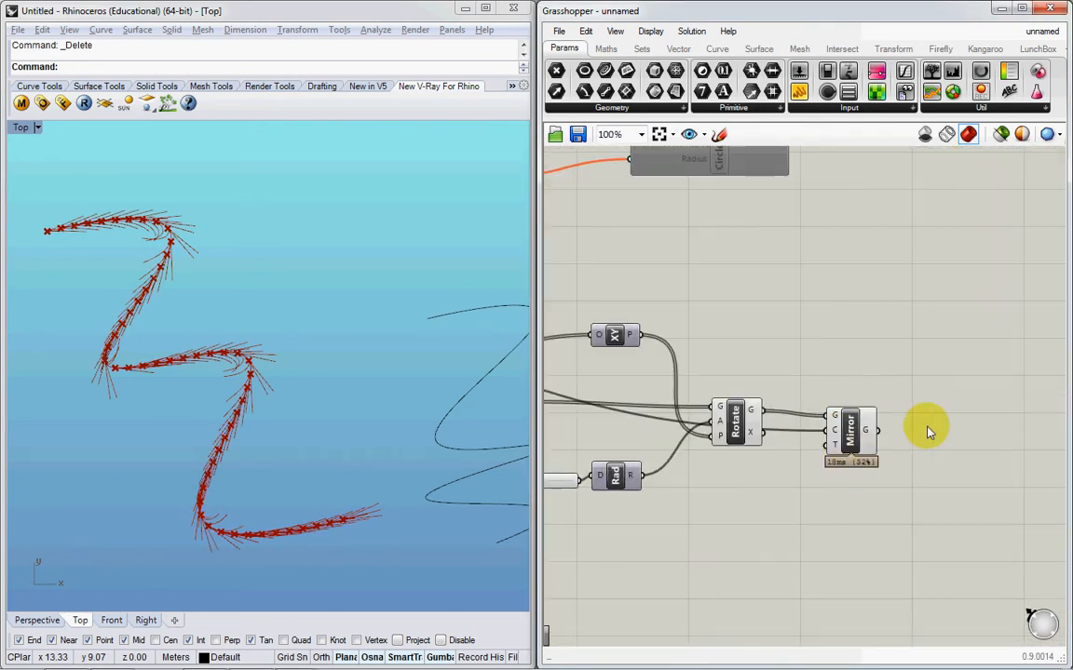
Add a Geometry parameter after Mirror, move Mirror below Rotate's level and connect Mirror's output to the parameter
{"action": "double_click", "coordinate": [923, 424]}
{"action": "type", "text": "ge"}
{"action": "left_click", "coordinate": [897, 369]}
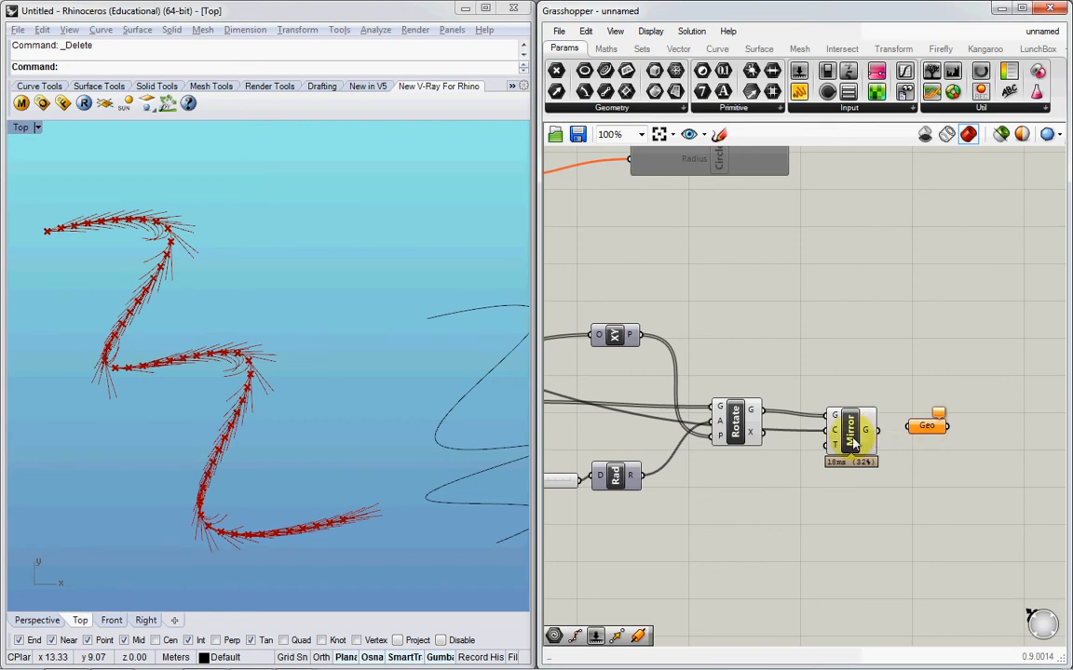
{"action": "left_click_drag", "start_coordinate": [851, 443], "coordinate": [842, 506]}
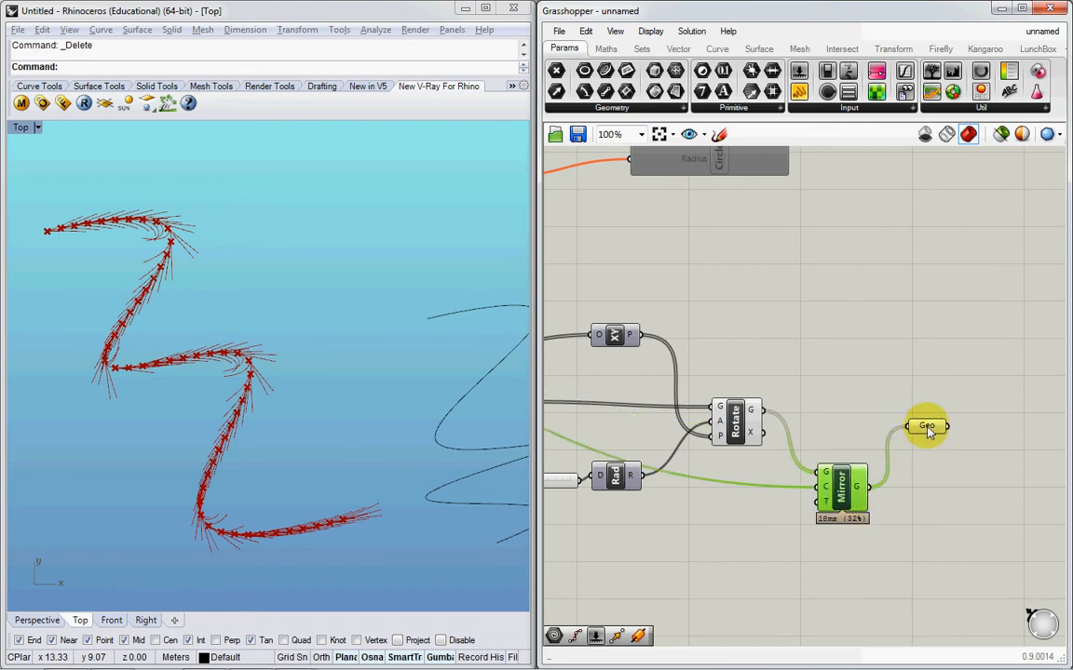
Connect Rotate's geometry output to the same Geometry parameter, keeping the Mirror connection
{"action": "left_click", "coordinate": [731, 411]}
{"action": "scroll", "coordinate": [372, 387], "scroll_direction": "up", "scroll_amount": 1}
{"action": "scroll", "coordinate": [277, 378], "scroll_direction": "down", "scroll_amount": 2}
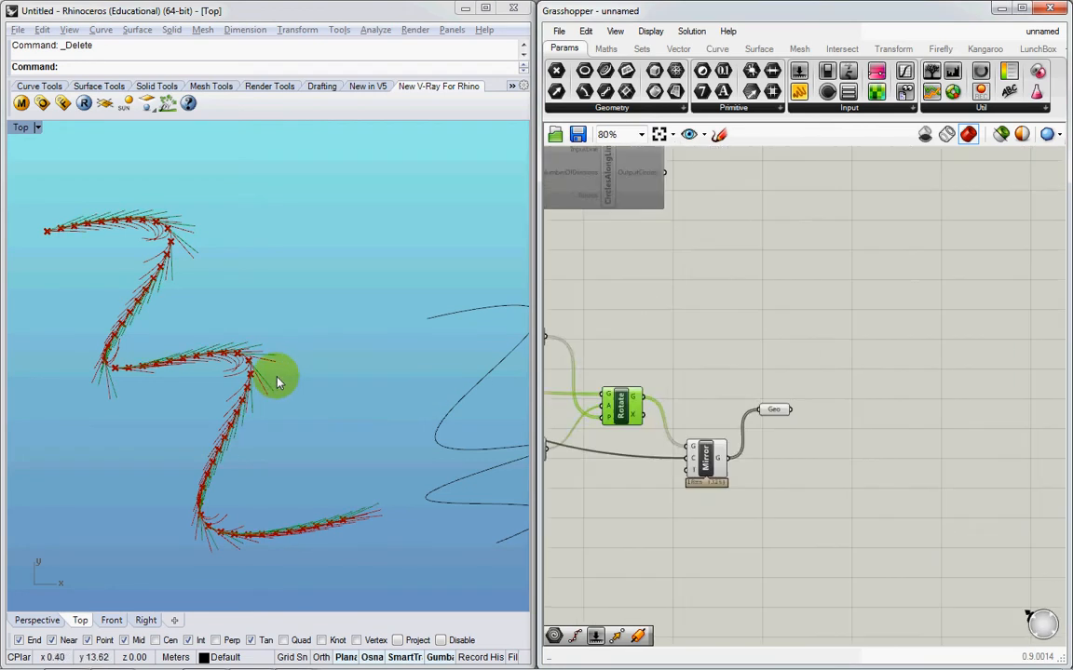
{"action": "scroll", "coordinate": [662, 449], "scroll_direction": "up", "scroll_amount": 2}
{"action": "left_click", "coordinate": [654, 451]}
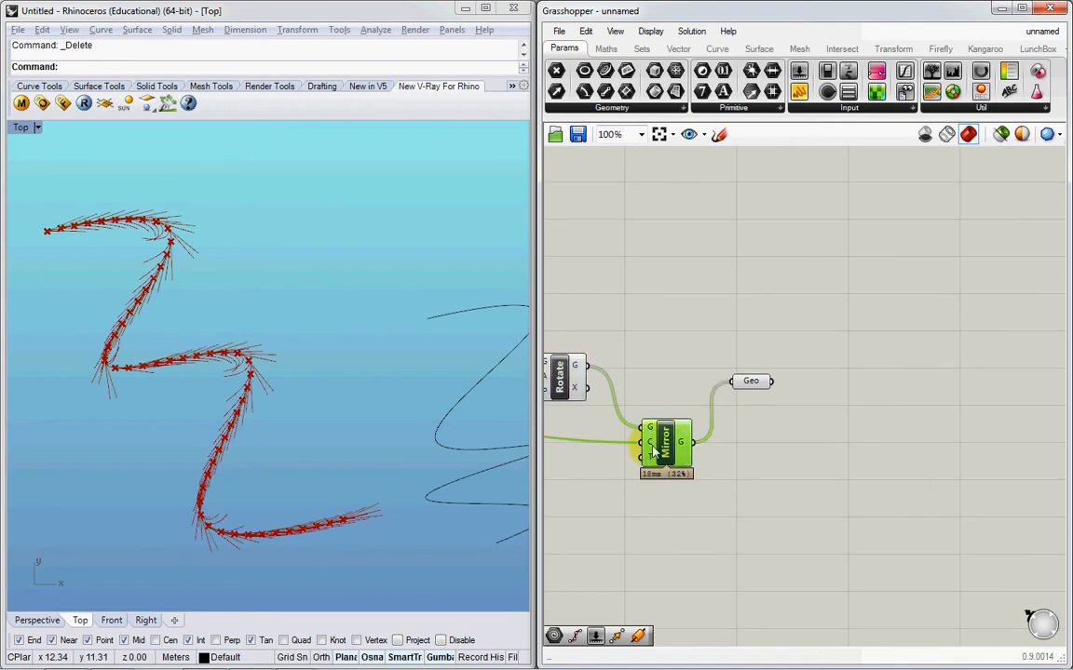
{"action": "left_click_drag", "start_coordinate": [683, 381], "coordinate": [810, 396], "text": "shift"}
Add another Geometry parameter near the source curve's Geometry parameter and connect the source to its input
{"action": "right_click_drag", "start_coordinate": [560, 396], "coordinate": [910, 437]}
{"action": "left_click", "coordinate": [688, 332]}
{"action": "left_click_drag", "start_coordinate": [676, 342], "coordinate": [628, 321]}
{"action": "double_click", "coordinate": [599, 268]}
{"action": "type", "text": "geo"}
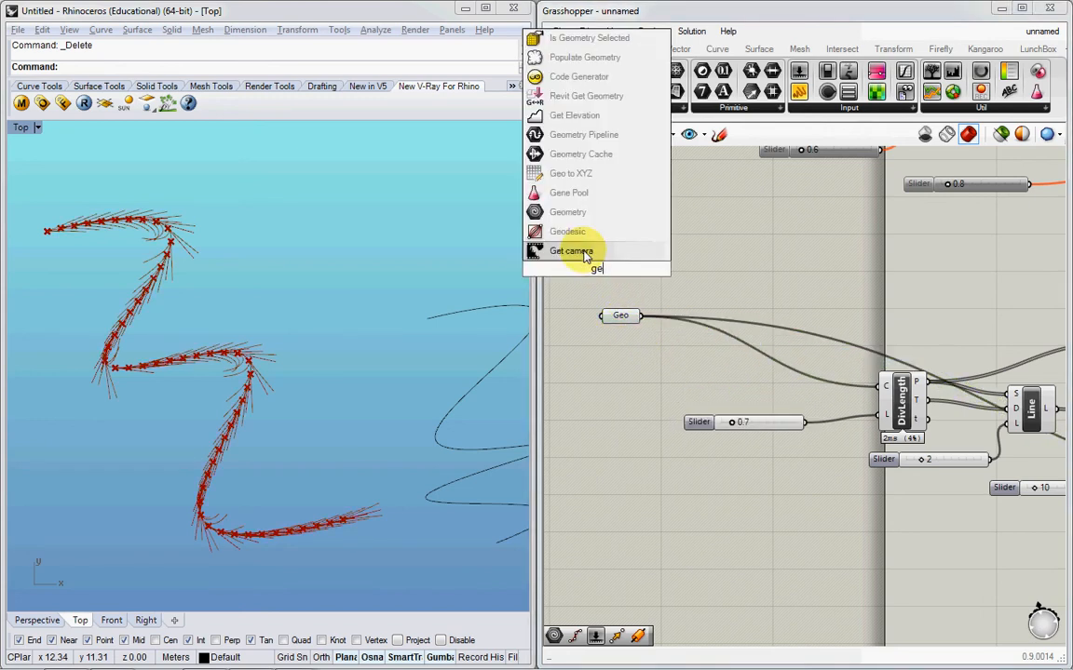
{"action": "left_click", "coordinate": [577, 235]}
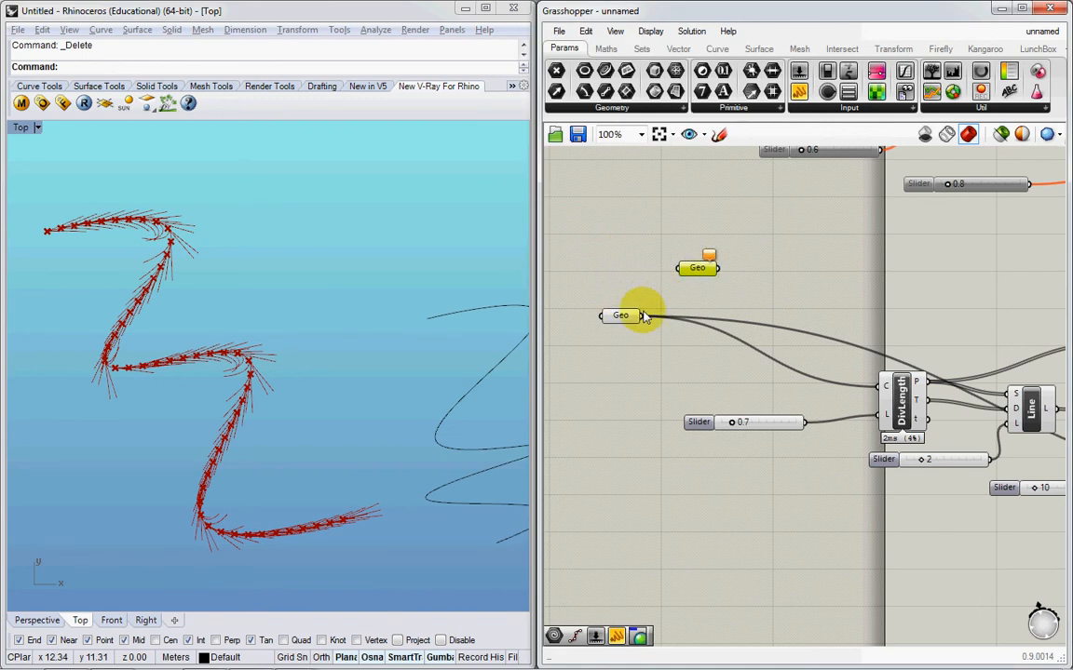
{"action": "right_click_drag", "start_coordinate": [736, 288], "coordinate": [670, 239]}
Rewire the new Geometry parameter into the curve inputs of Divide Length and Mirror, and move it between the source and Divide Length
{"action": "left_click_drag", "start_coordinate": [638, 226], "coordinate": [787, 342]}
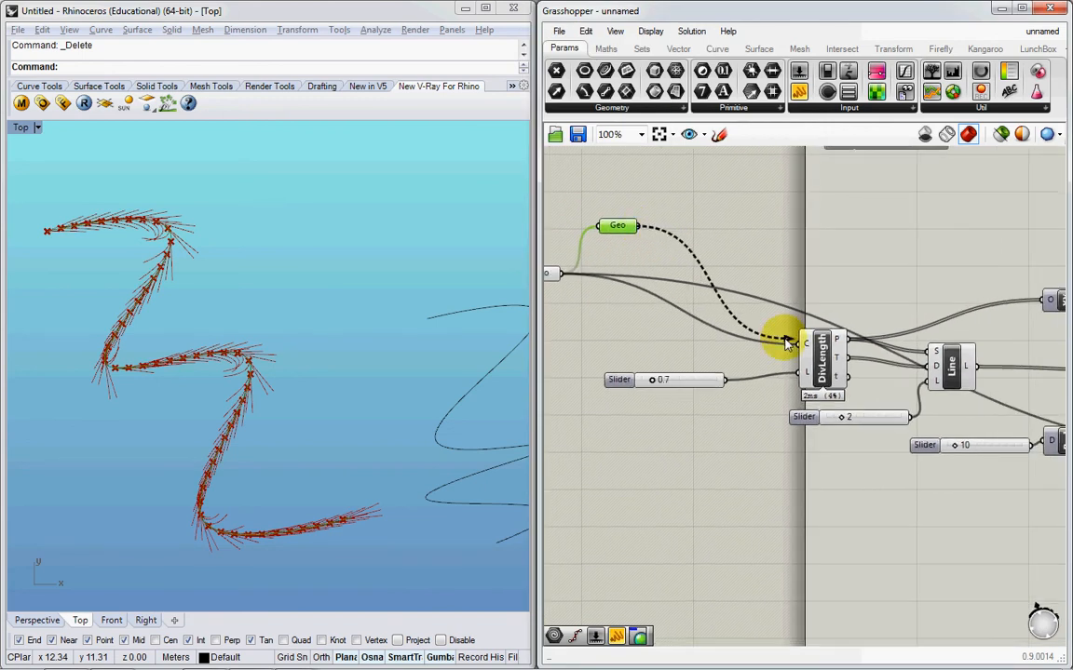
{"action": "left_click_drag", "start_coordinate": [689, 292], "coordinate": [642, 244]}
{"action": "left_click_drag", "start_coordinate": [742, 254], "coordinate": [1034, 471]}
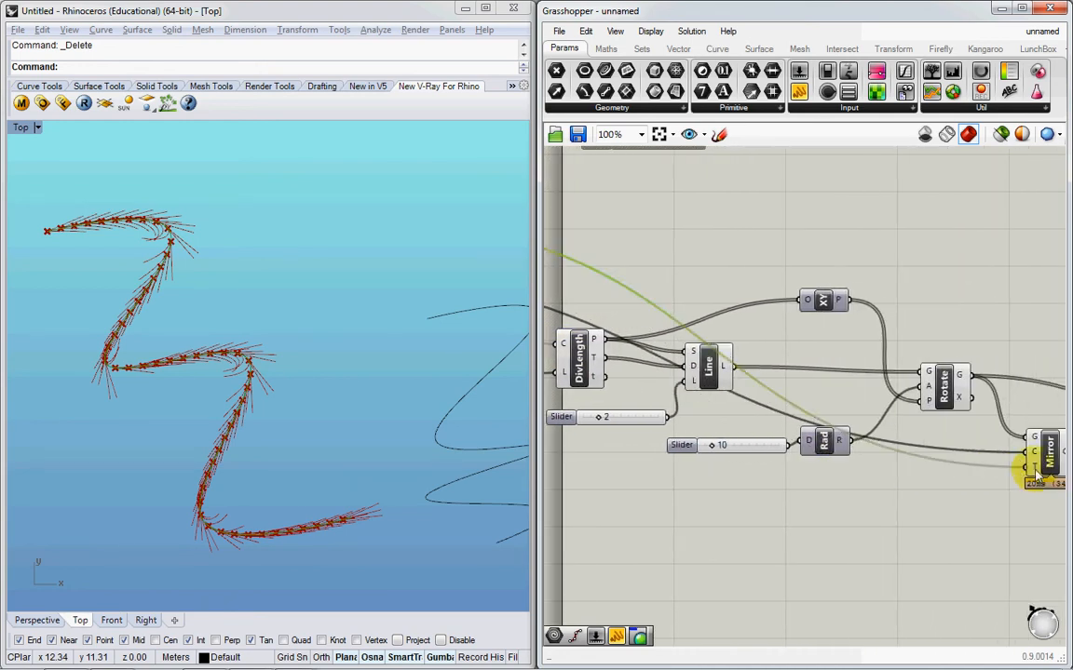
{"action": "scroll", "coordinate": [814, 383], "scroll_direction": "down", "scroll_amount": 4}
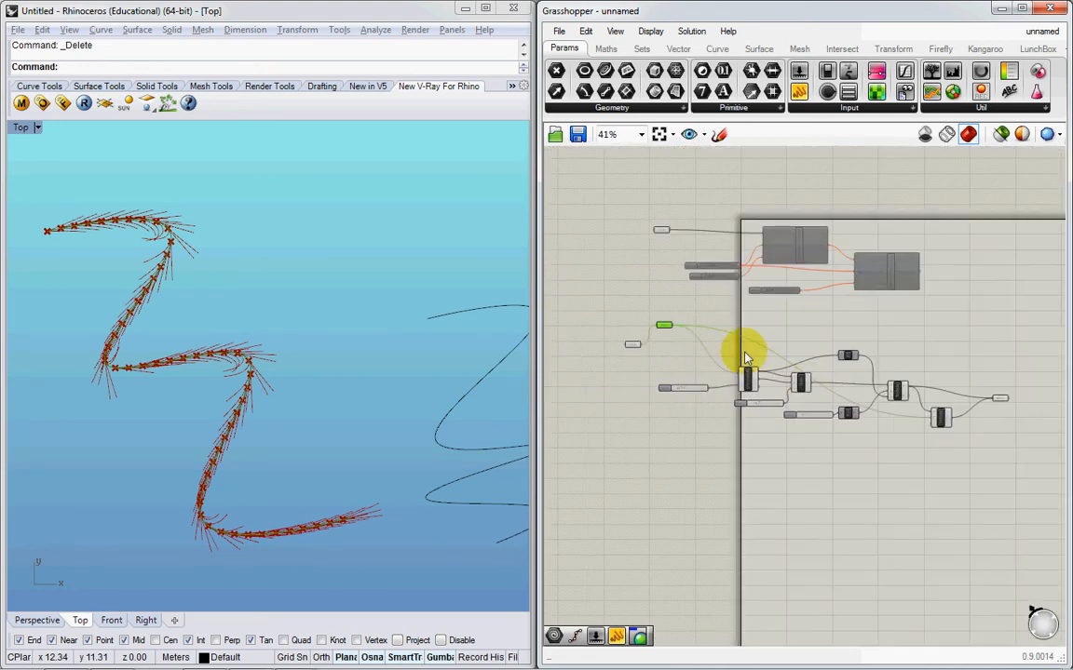
{"action": "left_click_drag", "start_coordinate": [671, 350], "coordinate": [671, 357]}
{"action": "scroll", "coordinate": [670, 354], "scroll_direction": "up", "scroll_amount": 3}
{"action": "scroll", "coordinate": [642, 341], "scroll_direction": "down", "scroll_amount": 2}
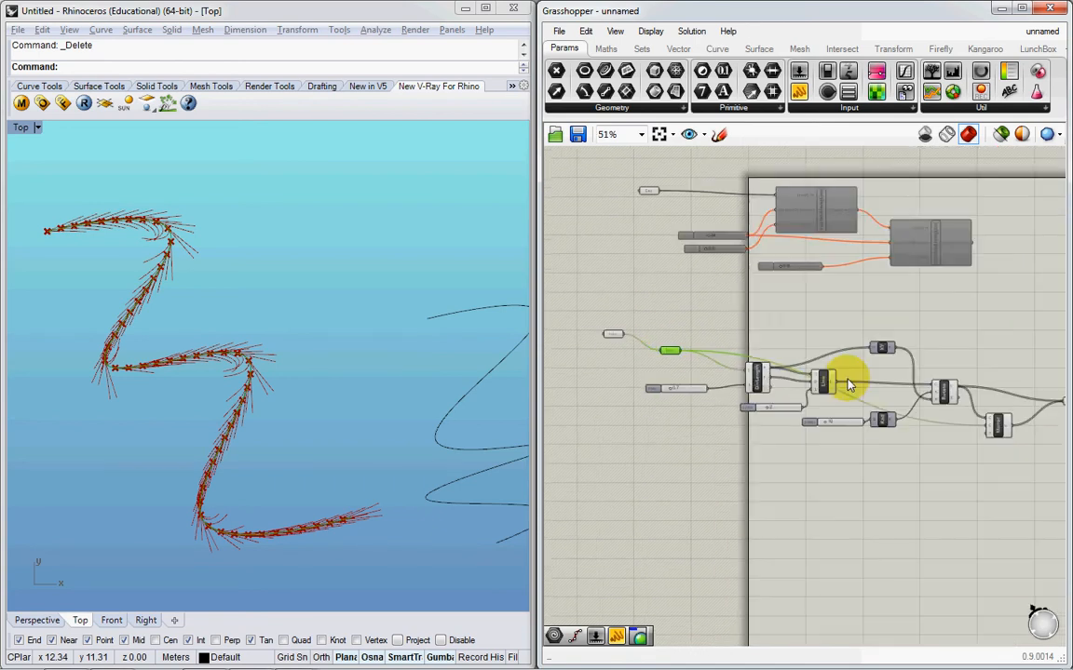
Add a Geometry parameter after the one collecting Rotate and Mirror, and connect that collected output to it
{"action": "right_click_drag", "start_coordinate": [847, 379], "coordinate": [757, 381]}
{"action": "scroll", "coordinate": [984, 361], "scroll_direction": "up", "scroll_amount": 3}
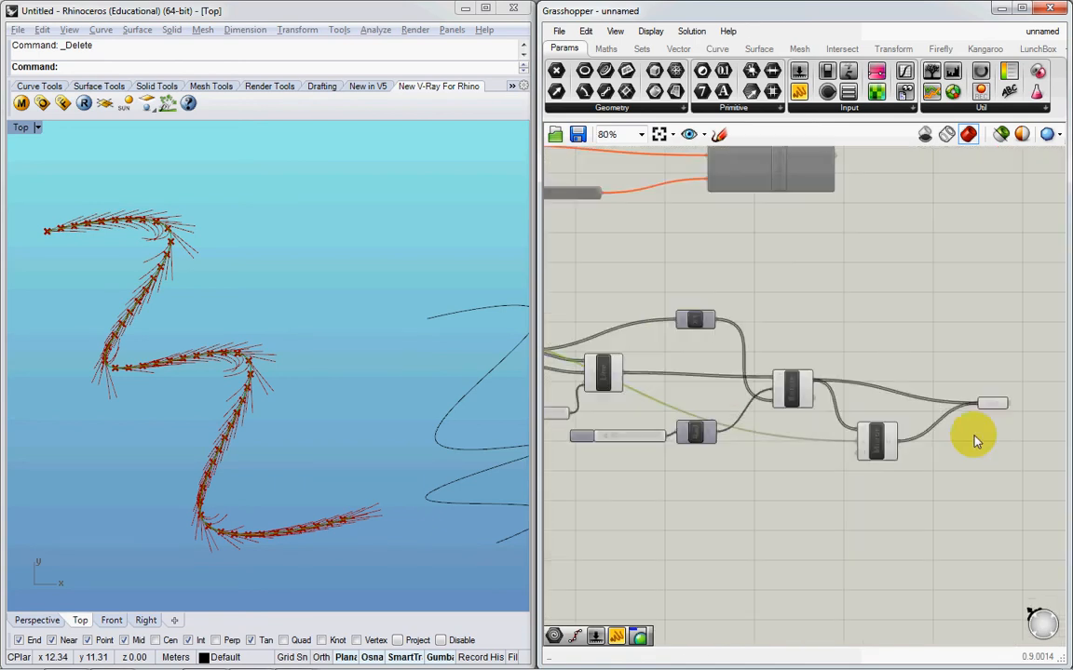
{"action": "double_click", "coordinate": [922, 417]}
{"action": "type", "text": "ge"}
{"action": "left_click", "coordinate": [886, 380]}
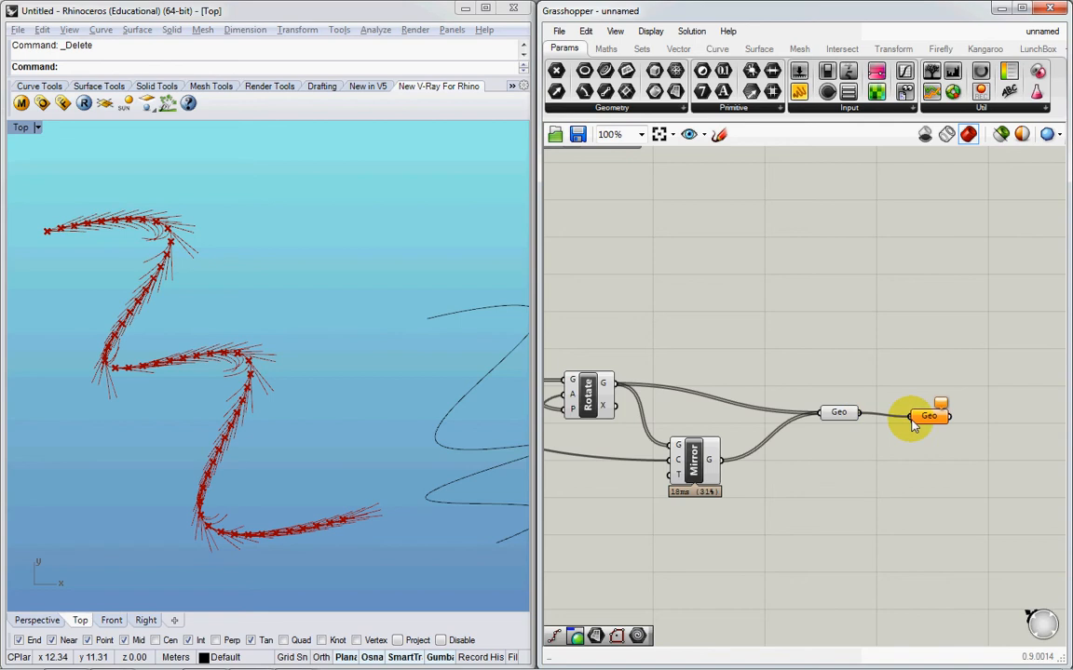
Combine all components between the outer input and output Geometry parameters into a cluster
{"action": "scroll", "coordinate": [912, 419], "scroll_direction": "down", "scroll_amount": 3}
{"action": "scroll", "coordinate": [959, 426], "scroll_direction": "down", "scroll_amount": 2}
{"action": "left_click_drag", "start_coordinate": [965, 370], "coordinate": [709, 467]}
{"action": "middle_click", "coordinate": [745, 409]}
{"action": "left_click", "coordinate": [747, 370]}
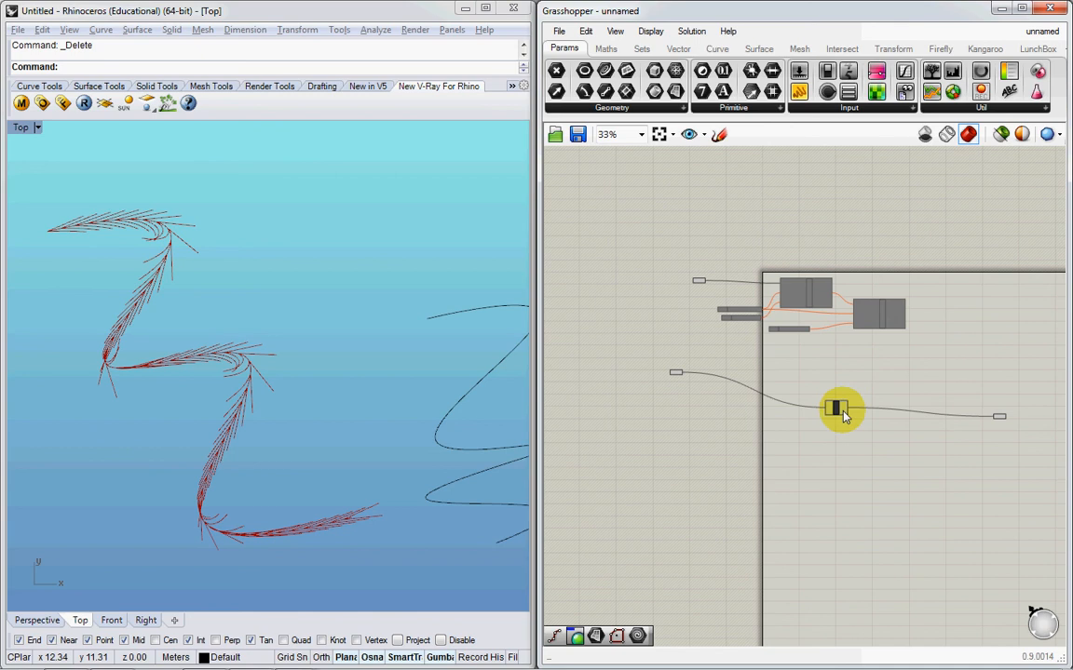
{"action": "scroll", "coordinate": [842, 416], "scroll_direction": "up", "scroll_amount": 4}
{"action": "left_click", "coordinate": [796, 392]}
{"action": "key", "text": "alt+Tab"}
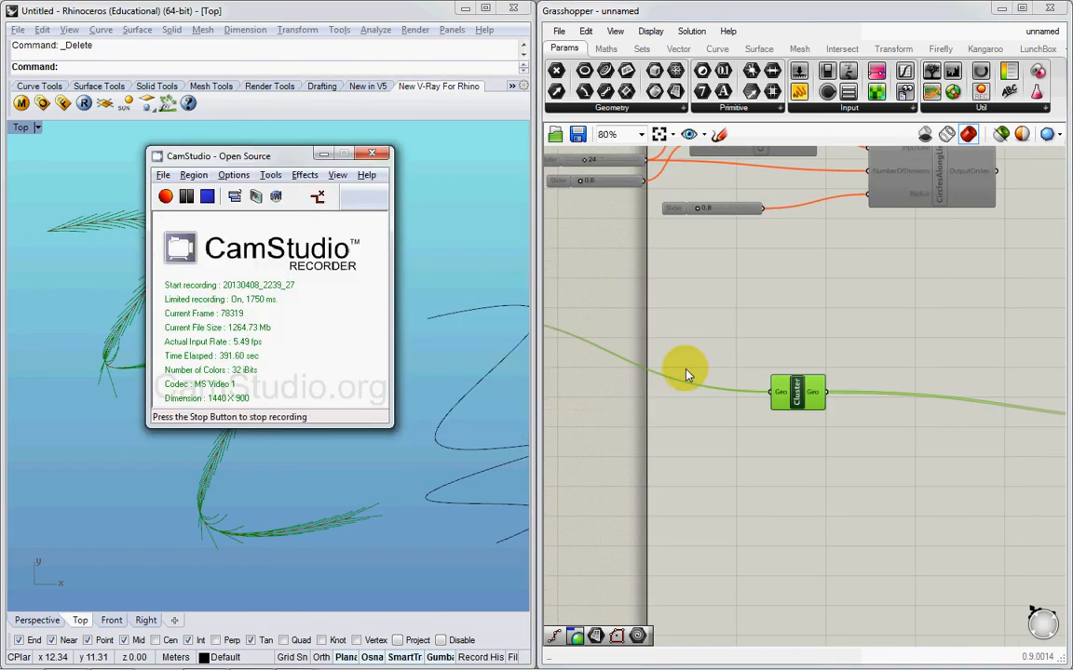